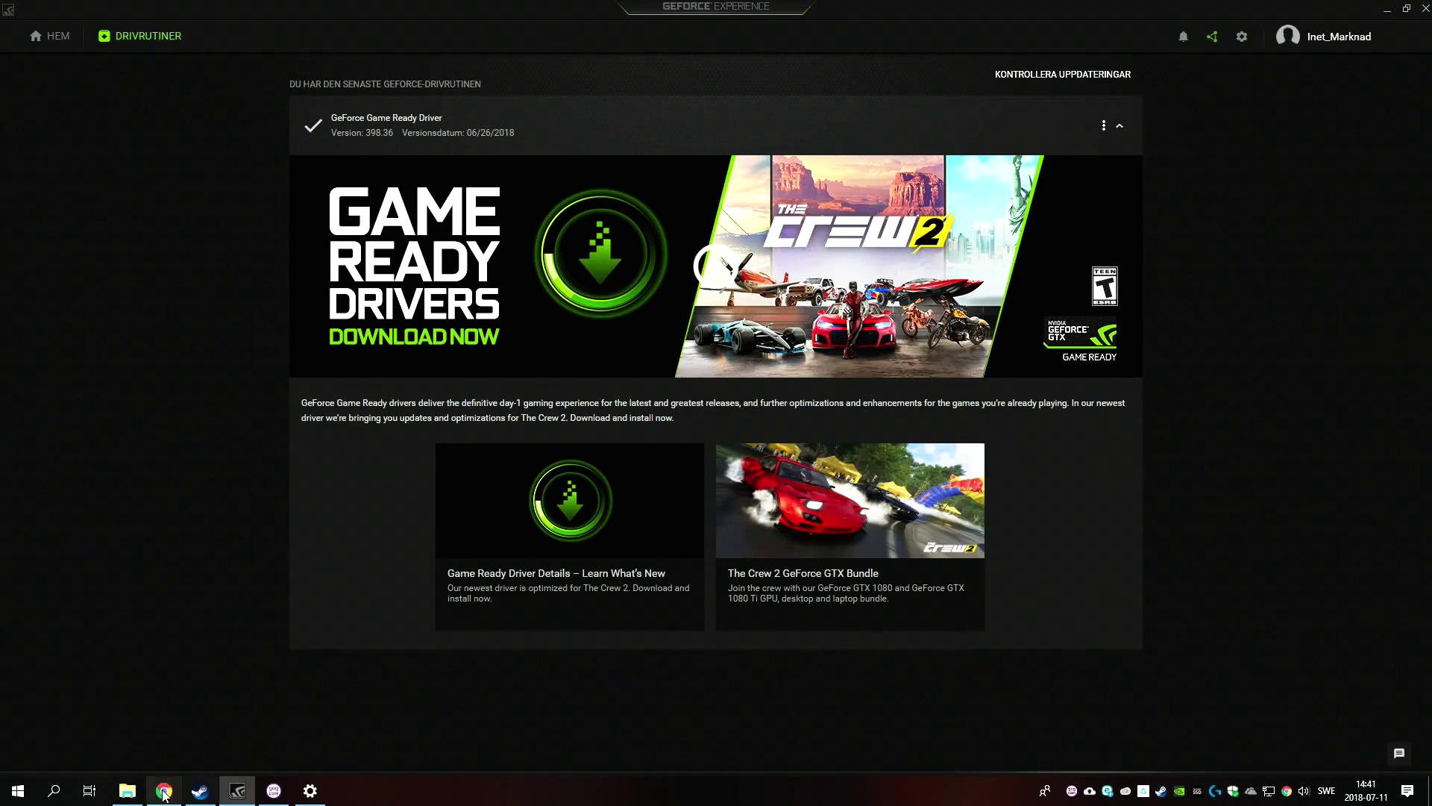
- Switch to Chrome to read the PC Gamer article on Nvidia's 388.31 drivers, and return to GeForce Experience
key(alt+Tab)
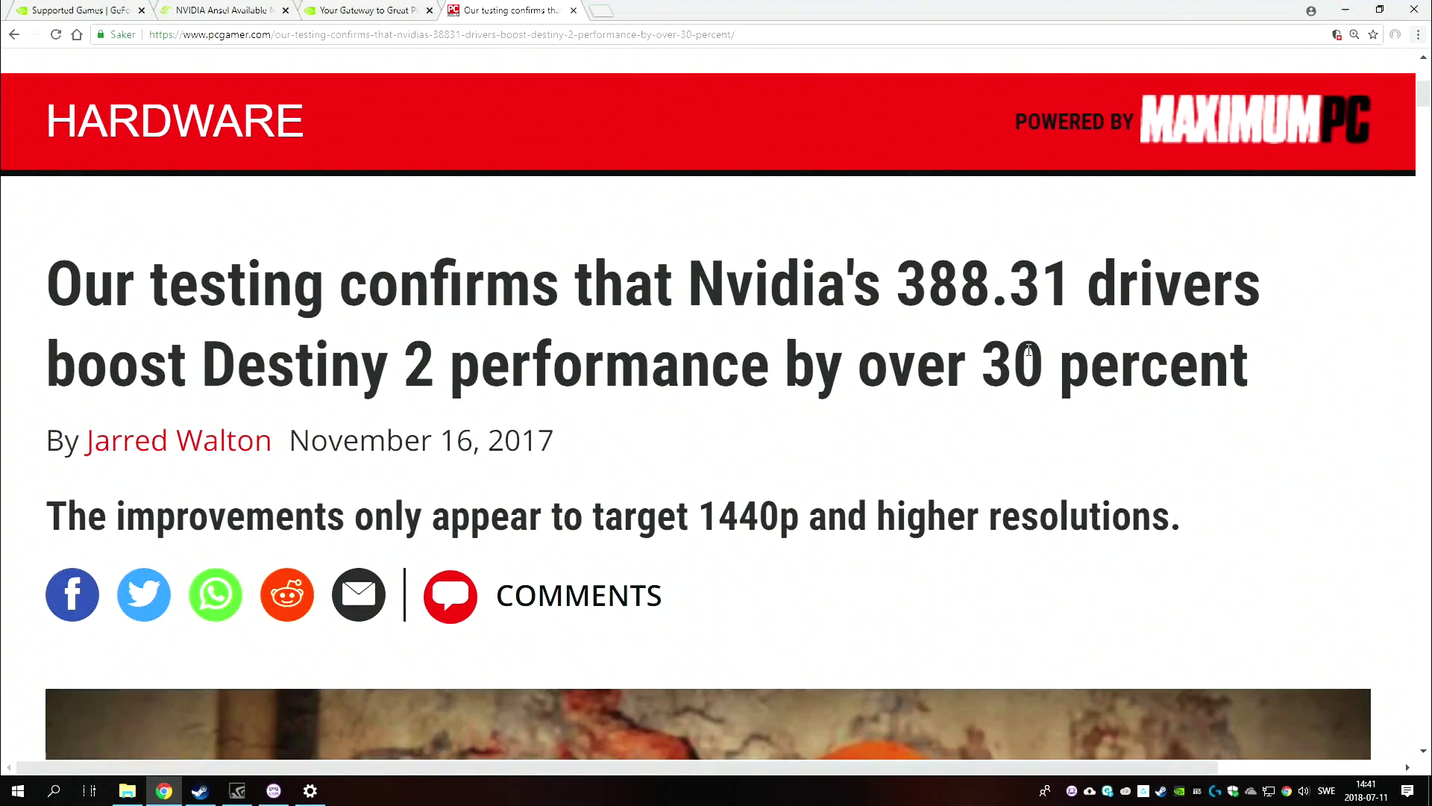
key(alt+Tab)
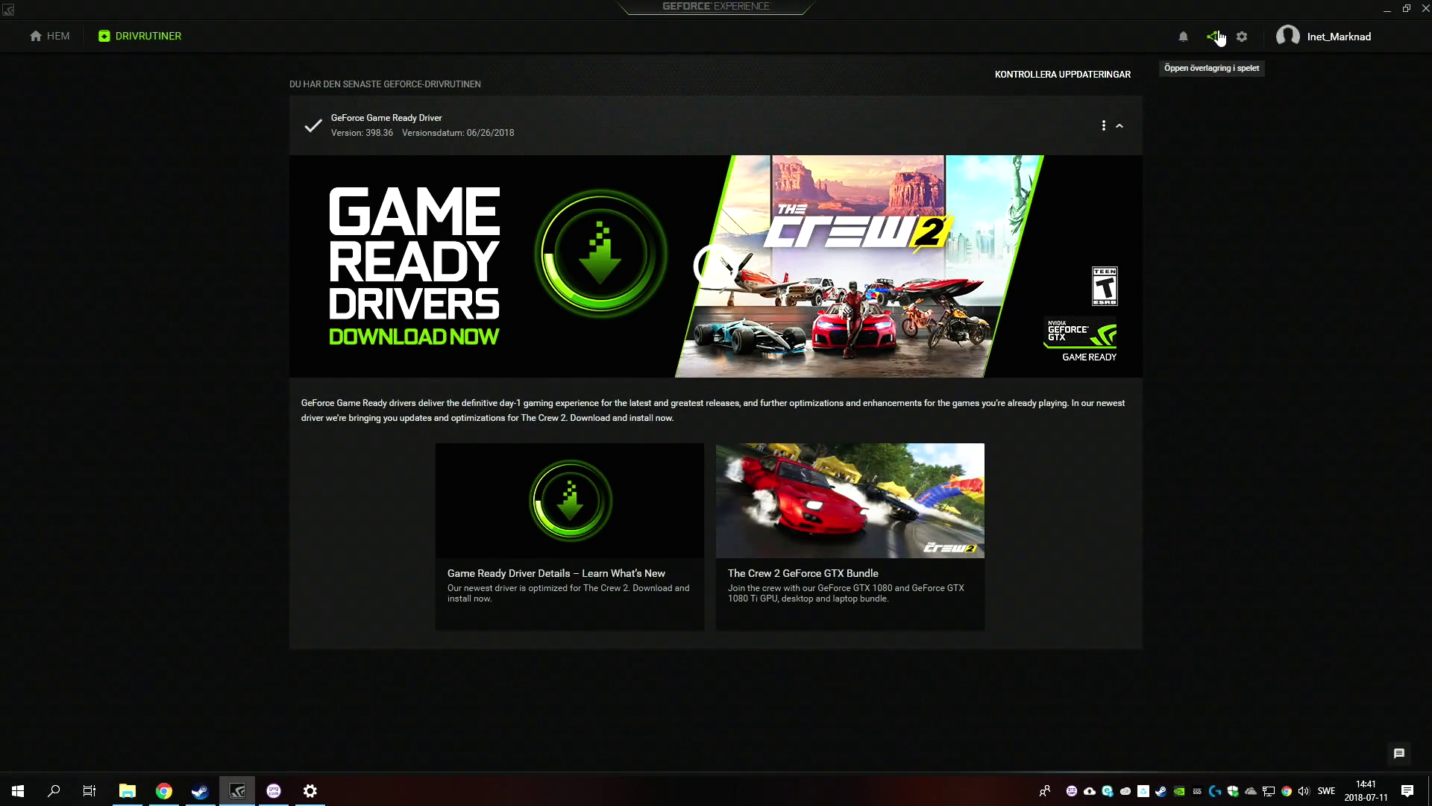
- Open the general settings and review the game optimization feature and the list of interface languages
click(1241, 40)
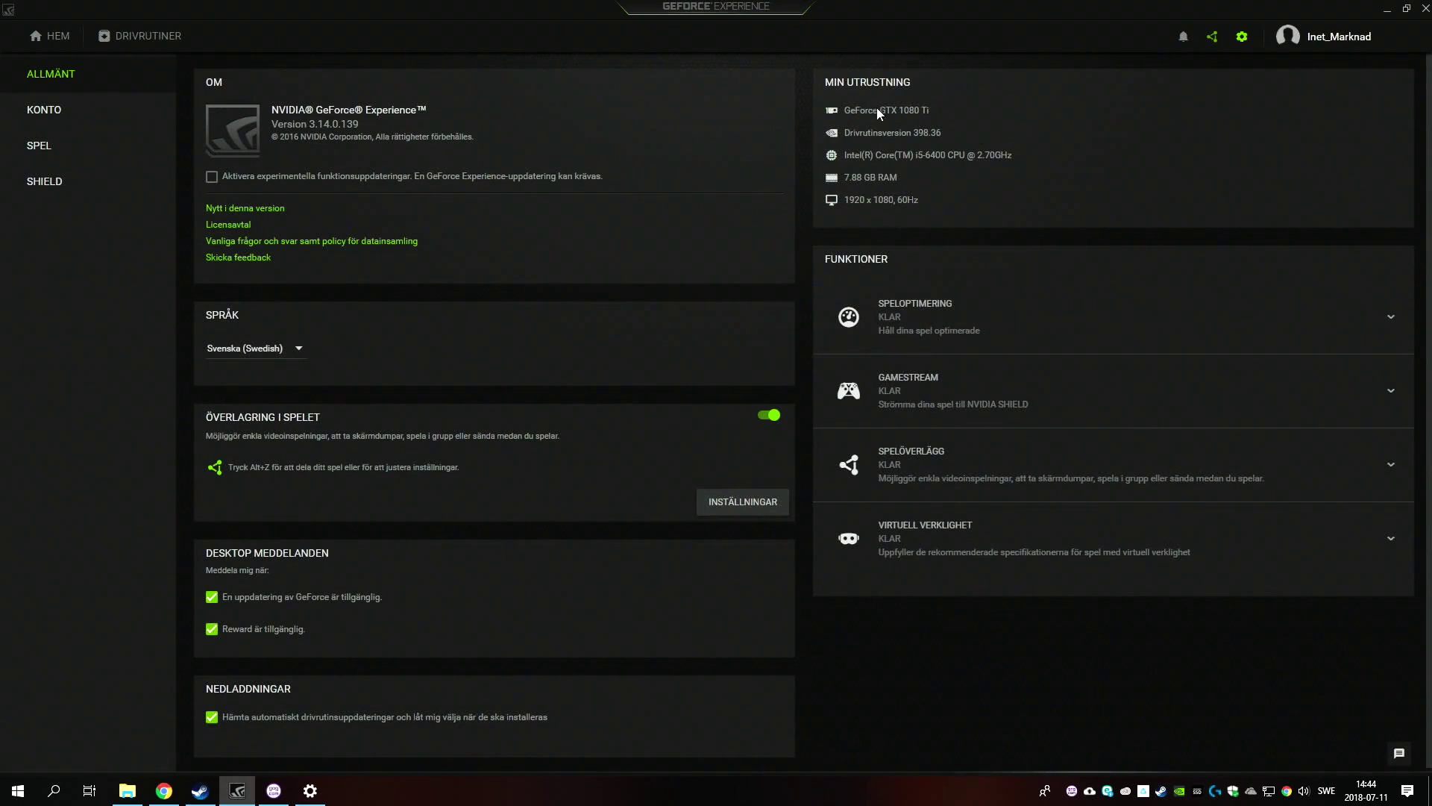
click(1391, 321)
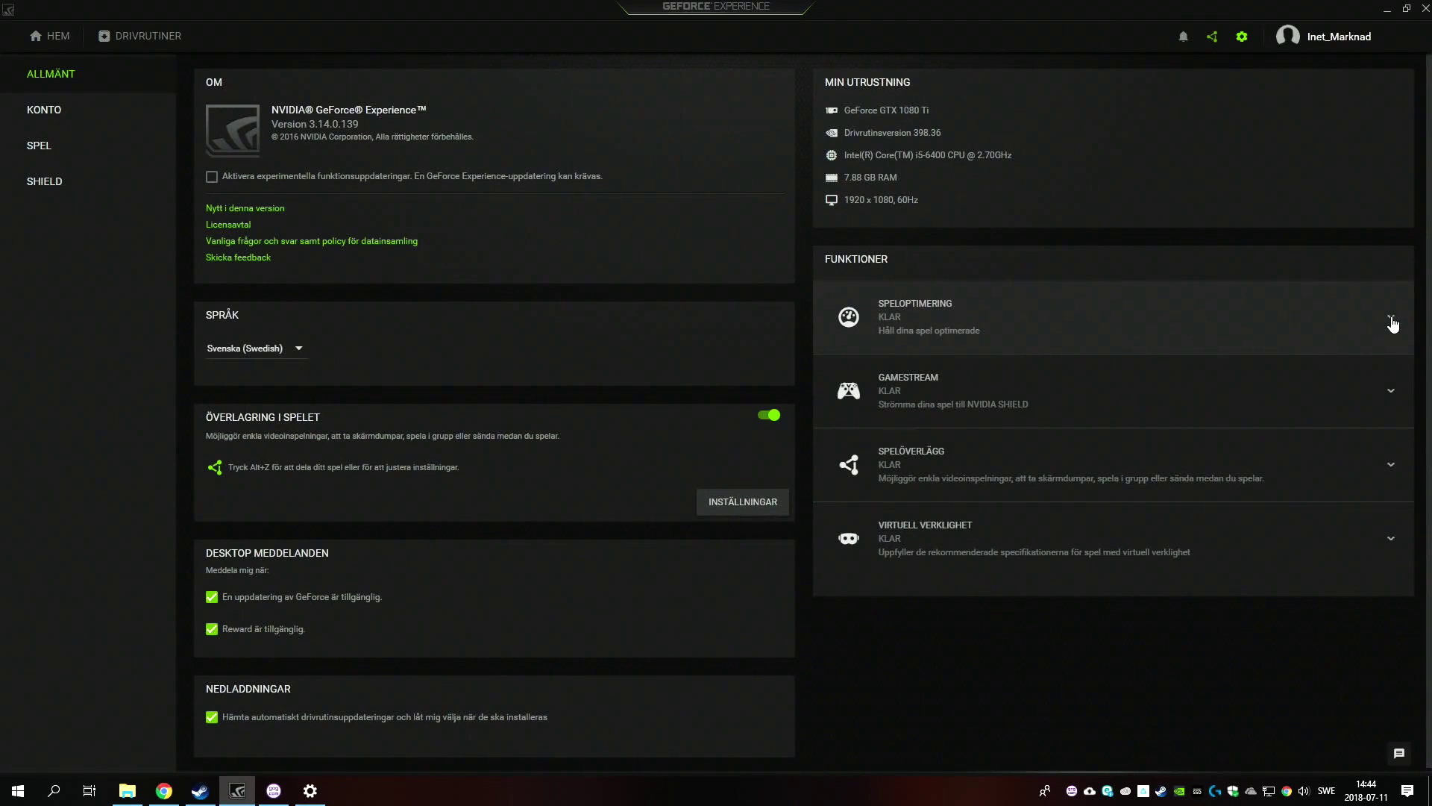
click(1392, 322)
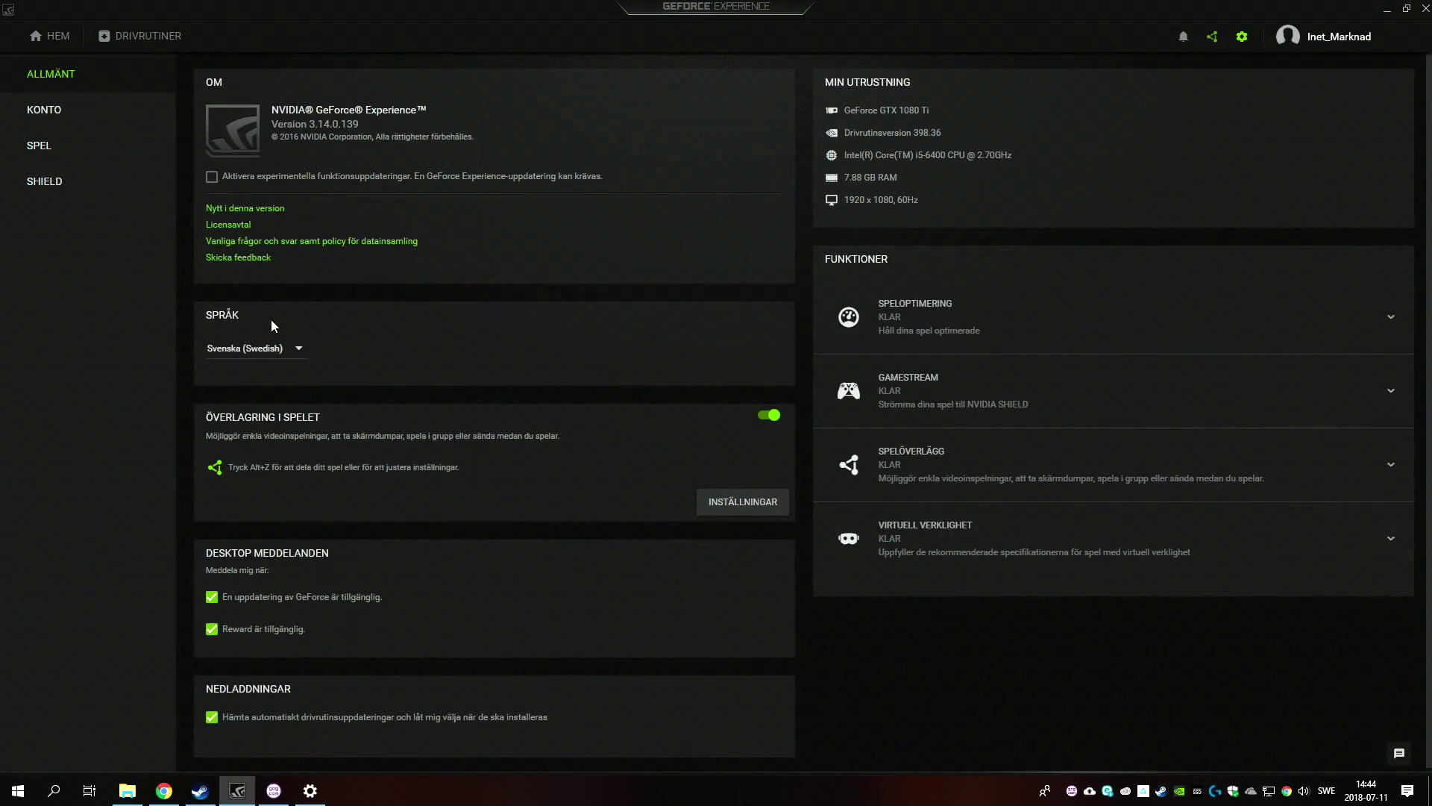
click(298, 352)
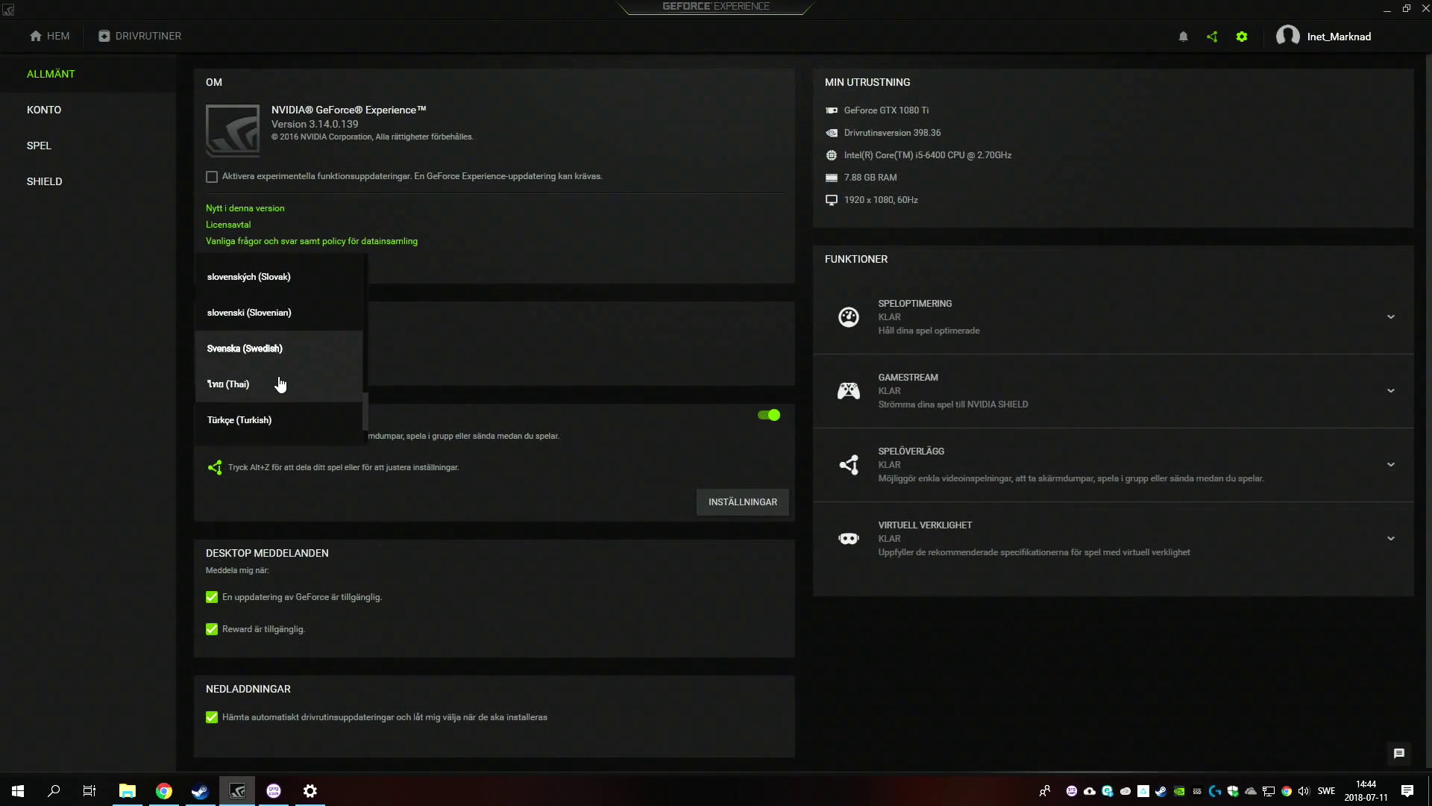
click(437, 352)
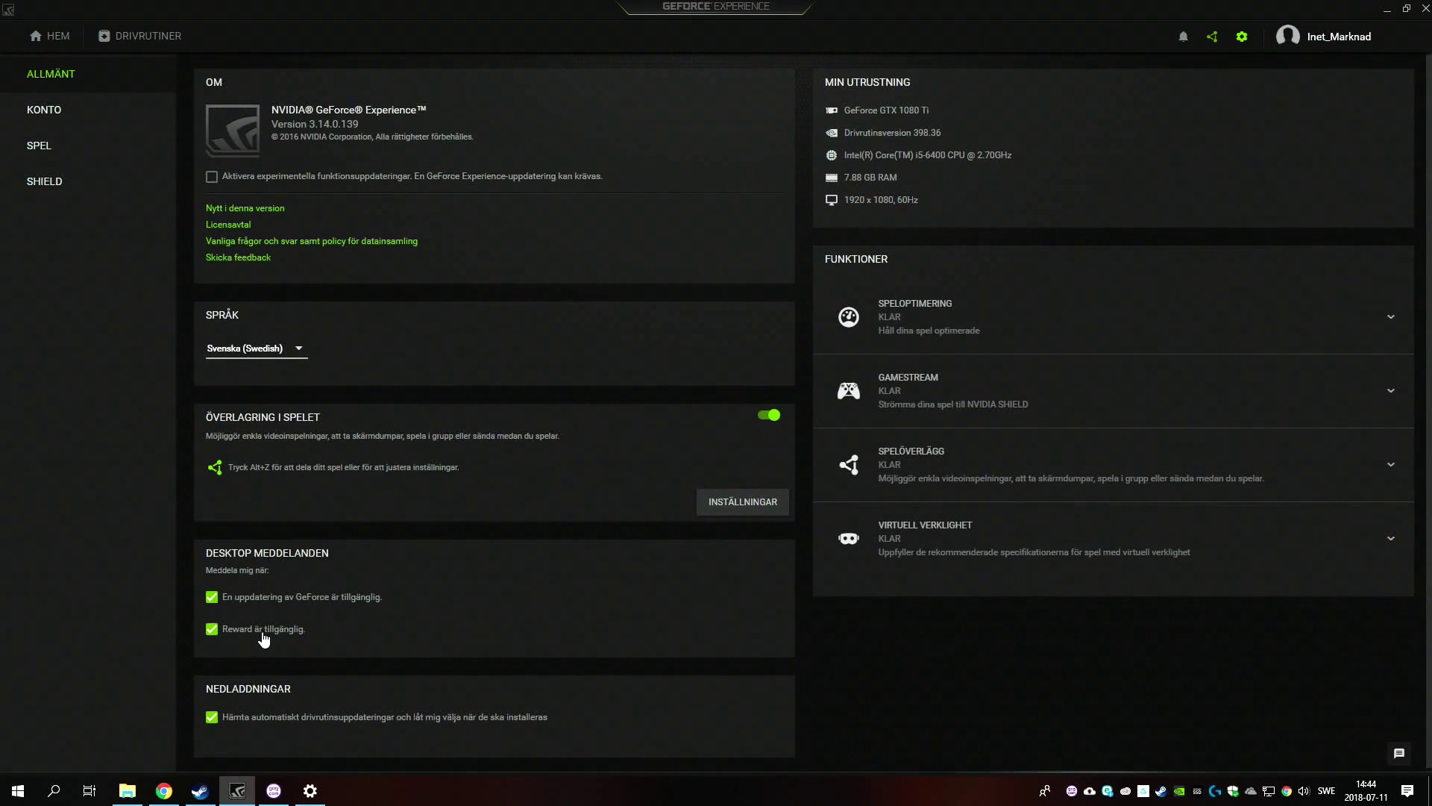
- Turn off the desktop notification for available rewards
click(212, 631)
click(258, 728)
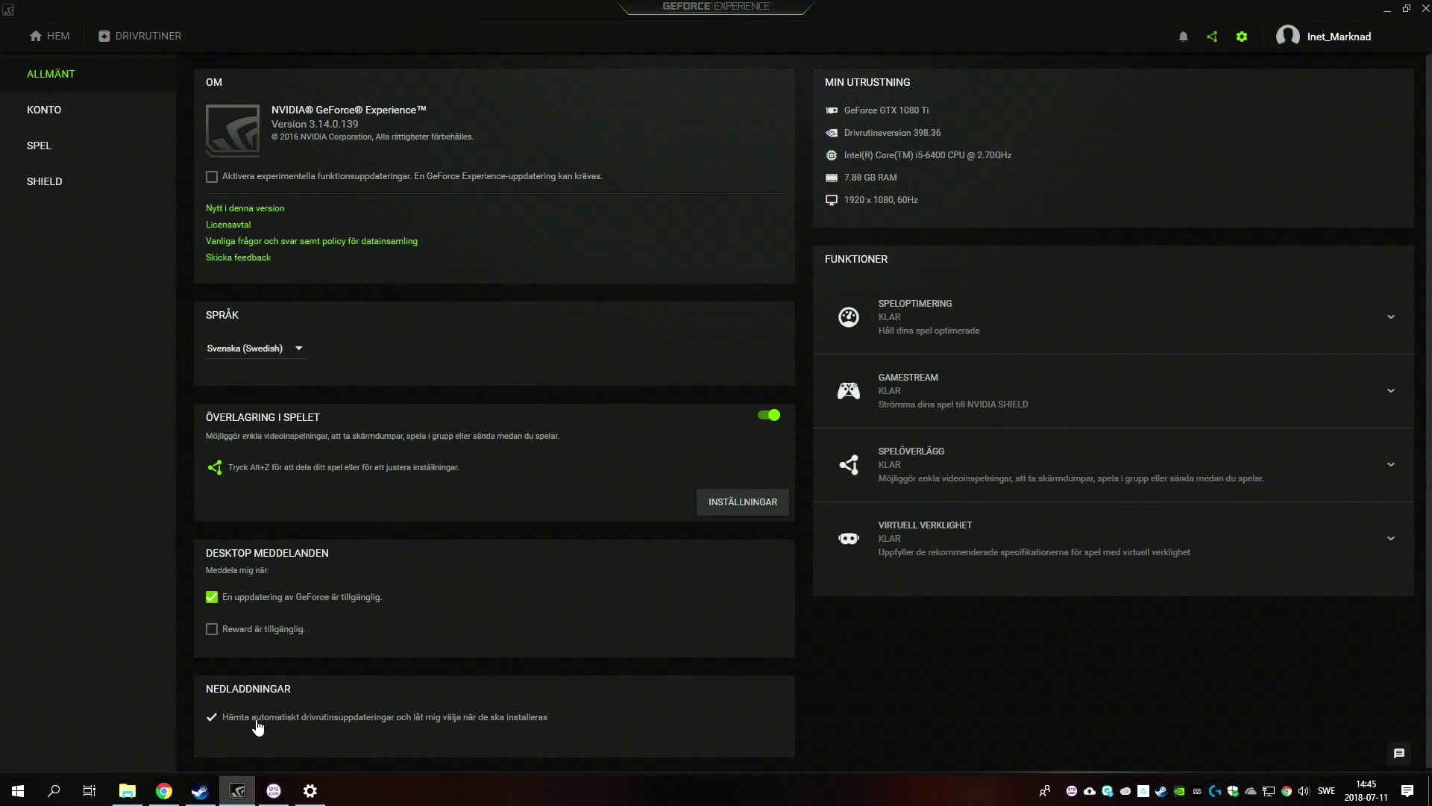
click(257, 728)
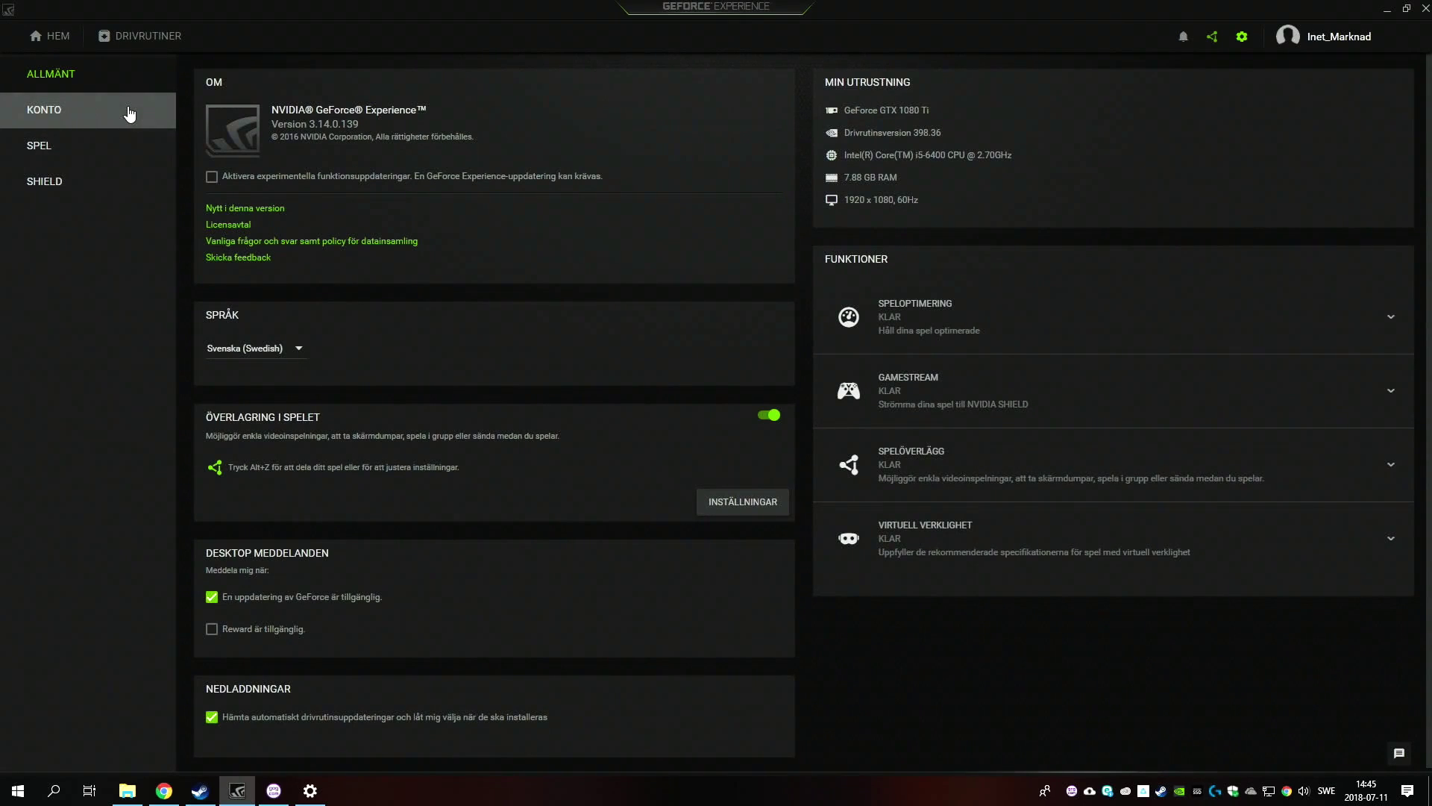
- Review the game scan settings and the SHIELD GameStream settings, and return to the general settings
click(68, 150)
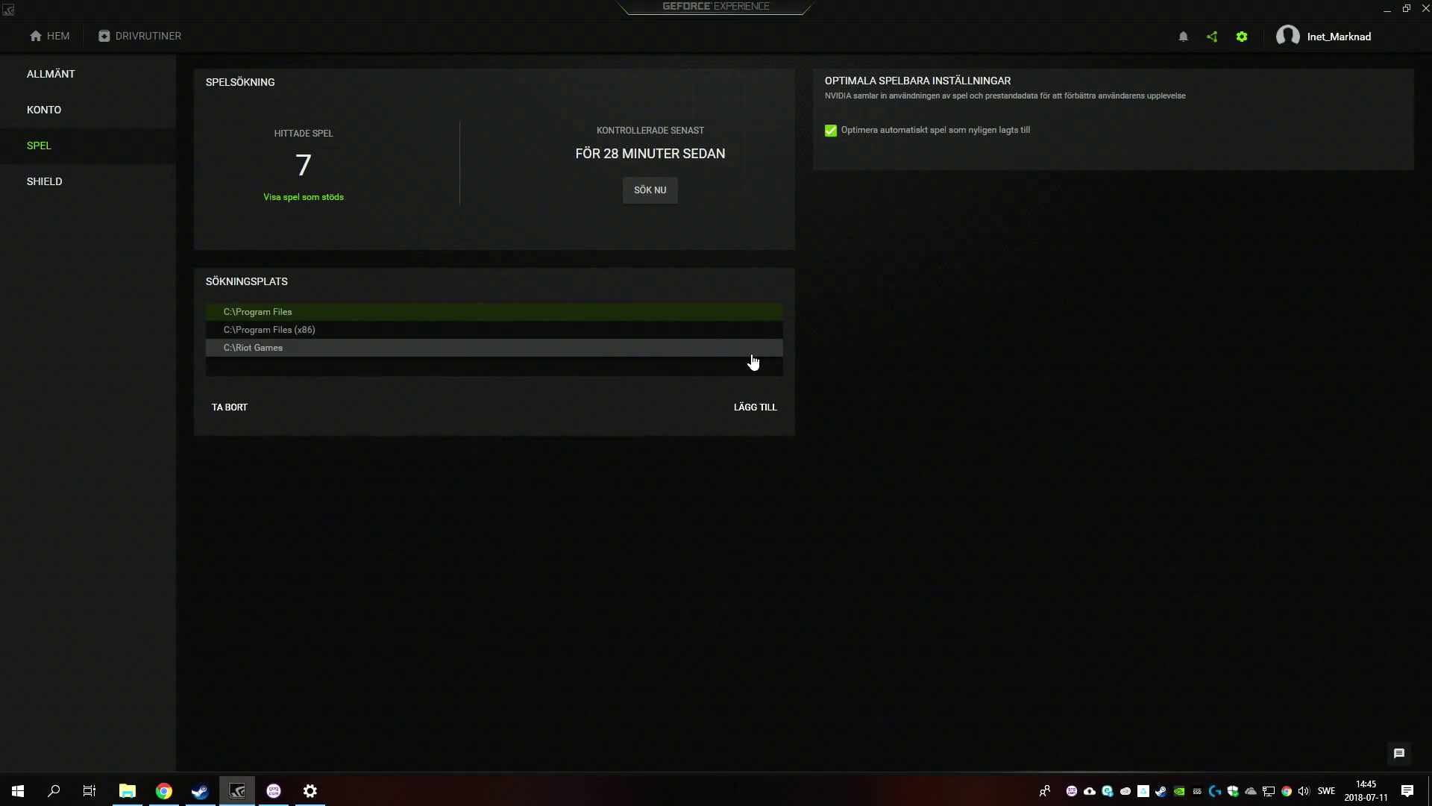
click(60, 187)
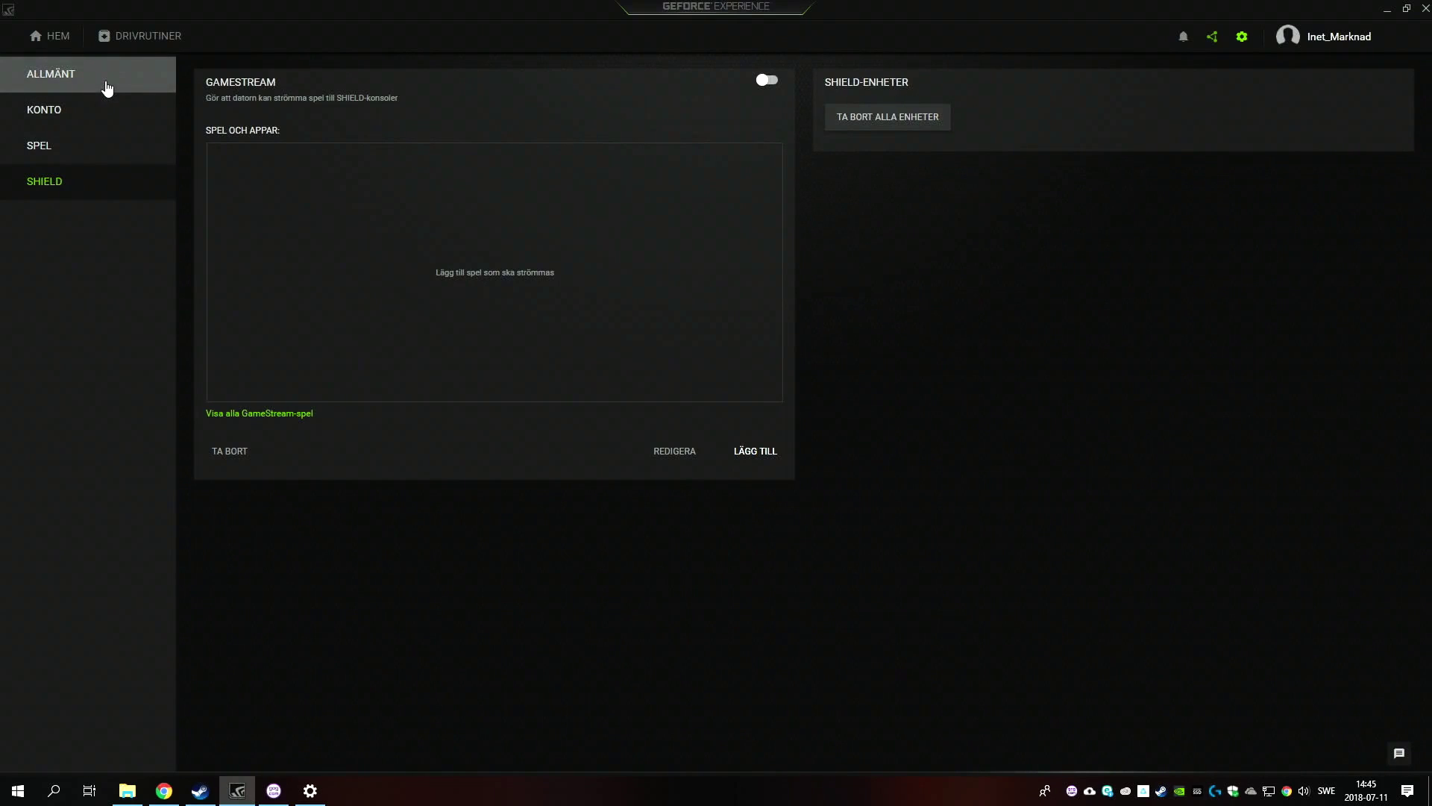
click(87, 84)
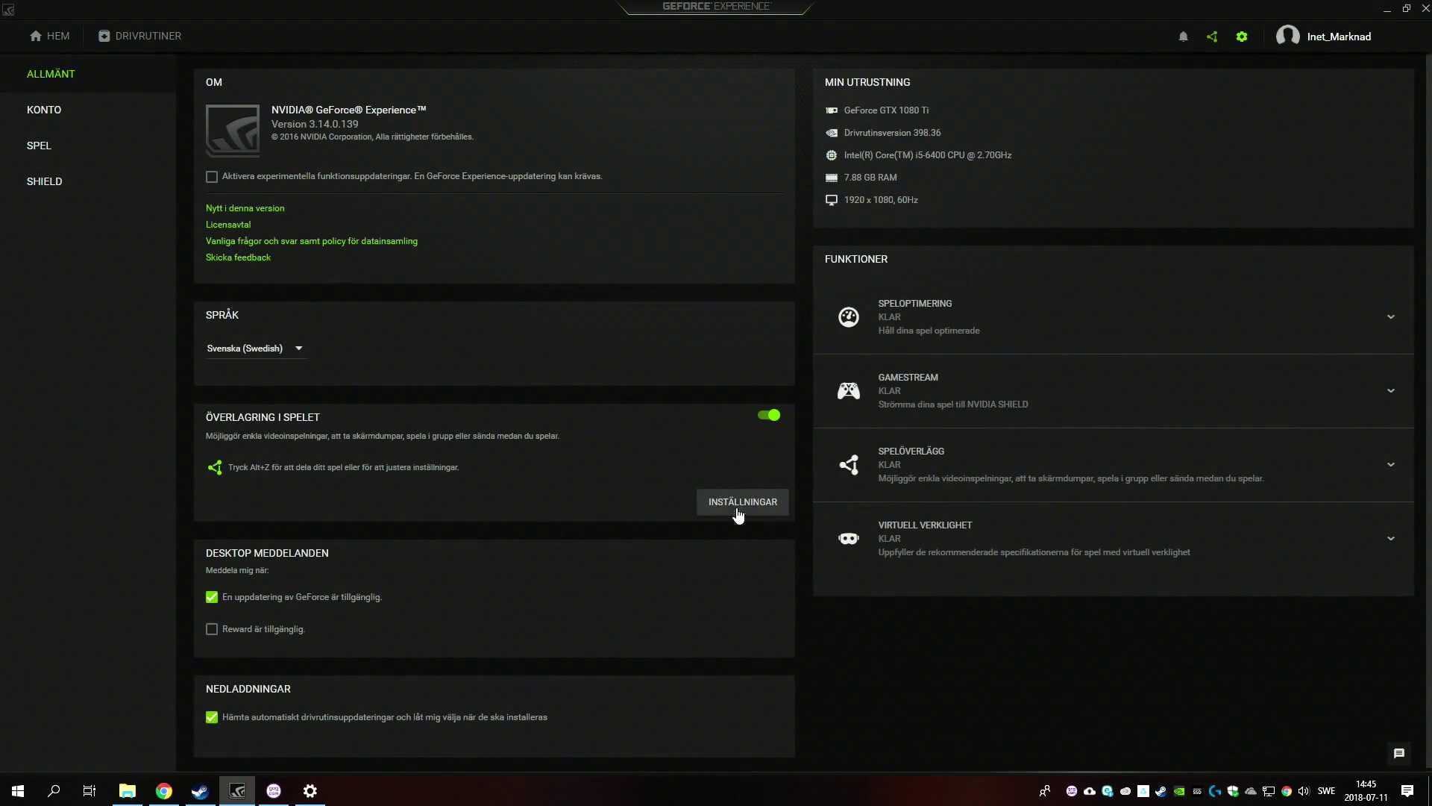
- Open the in-game overlay settings, check the overlay's main screen with its microphone and camera controls, and return to the settings
click(744, 505)
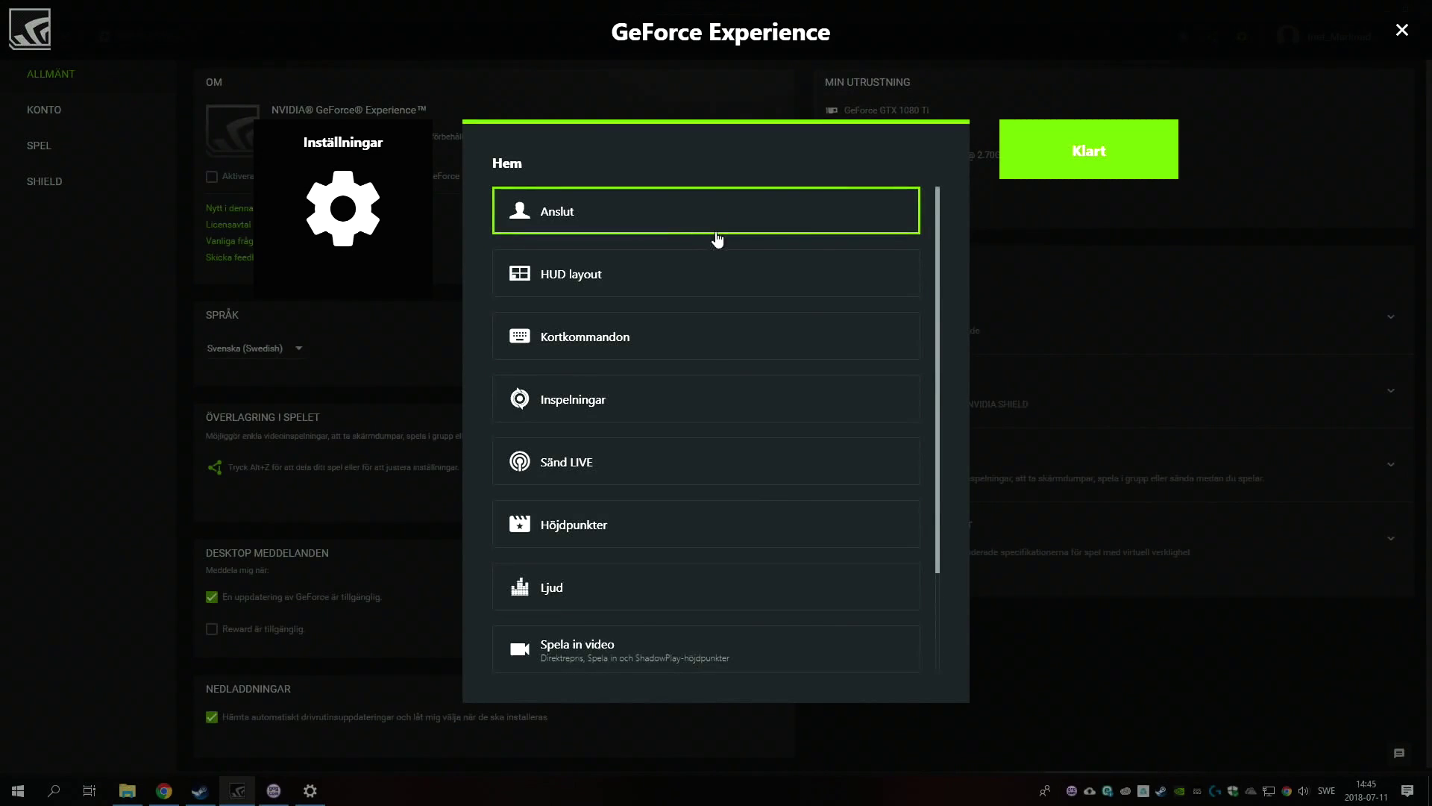
click(1074, 162)
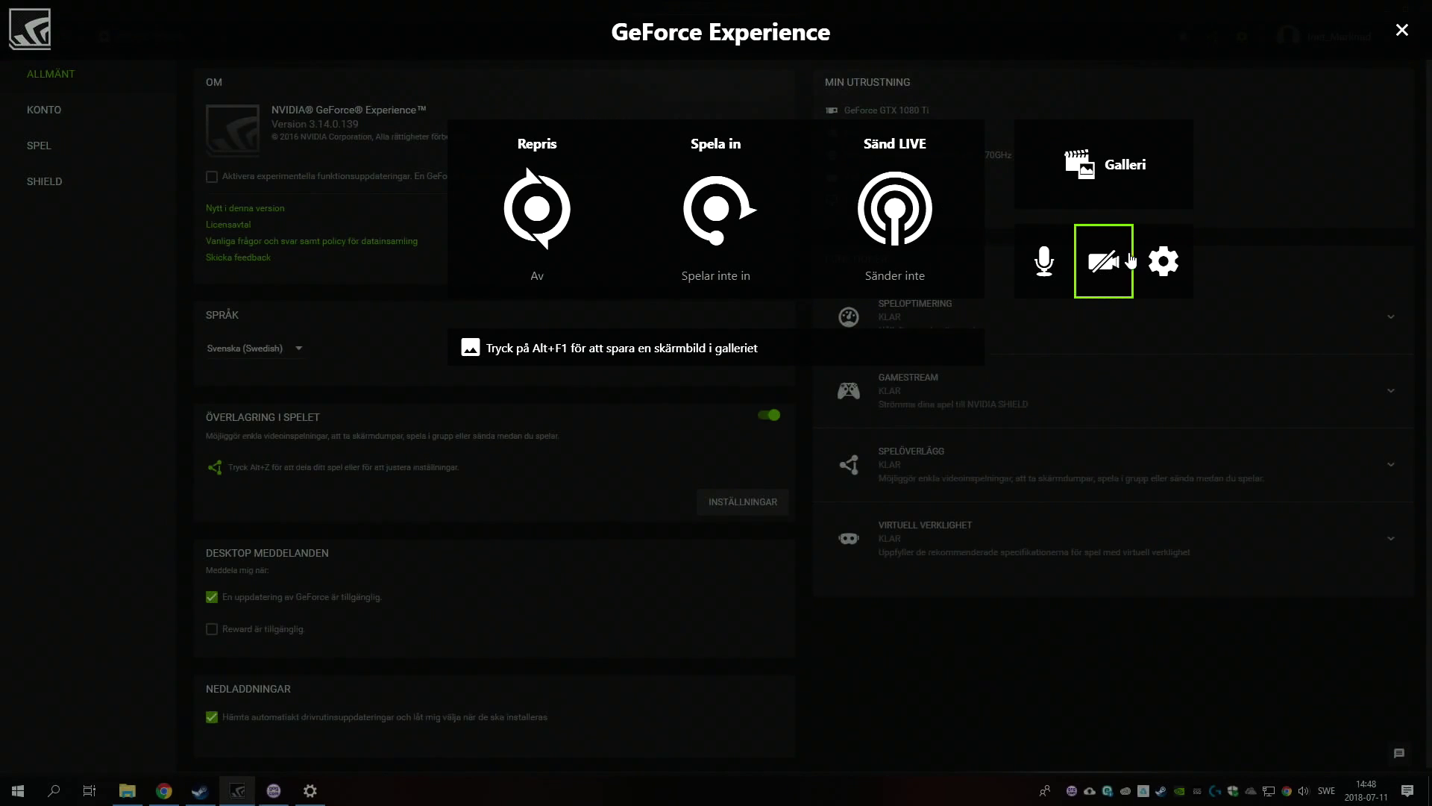
click(1061, 257)
click(1080, 385)
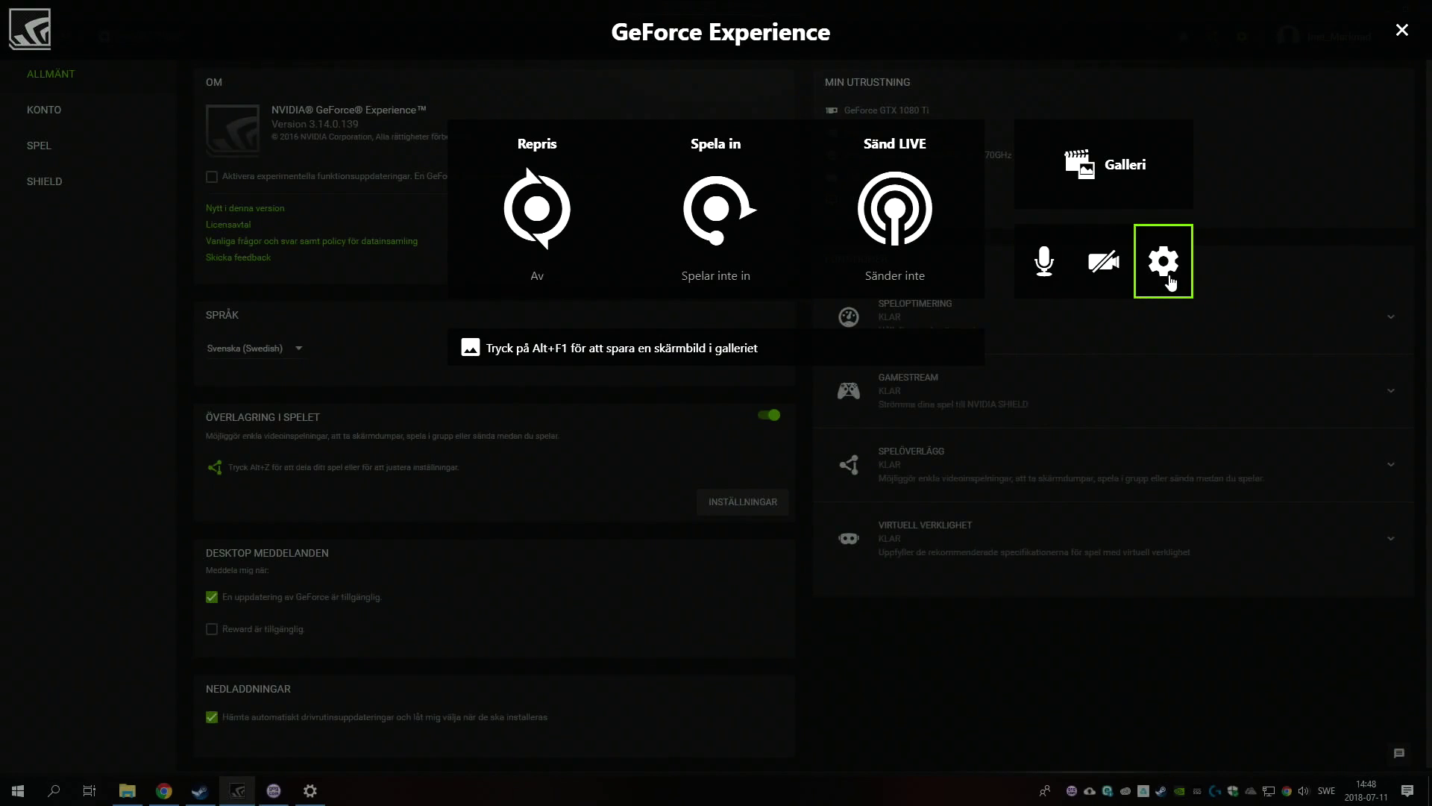
click(1168, 273)
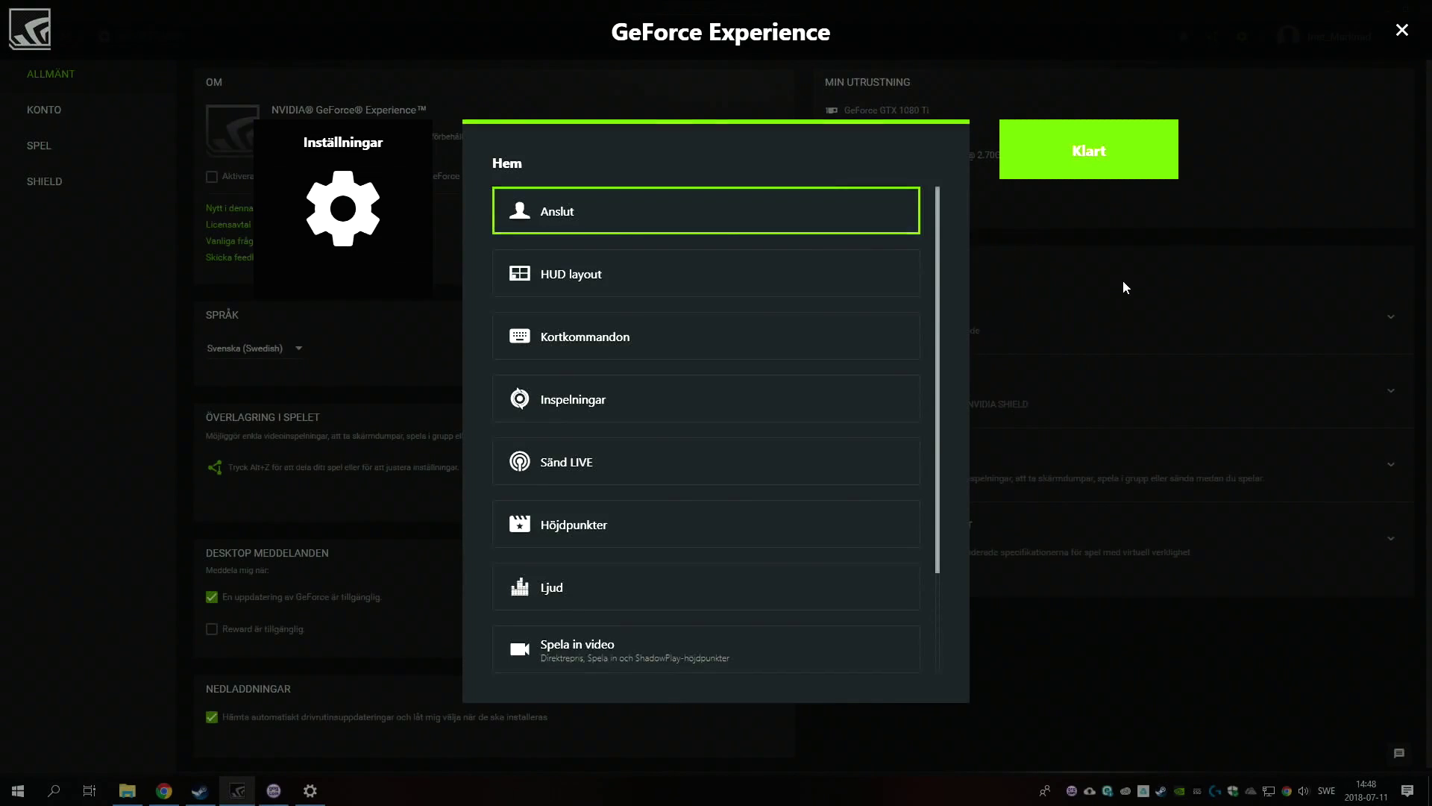
- Check the login status of the connectable services in the overlay settings and return to the settings list
click(753, 226)
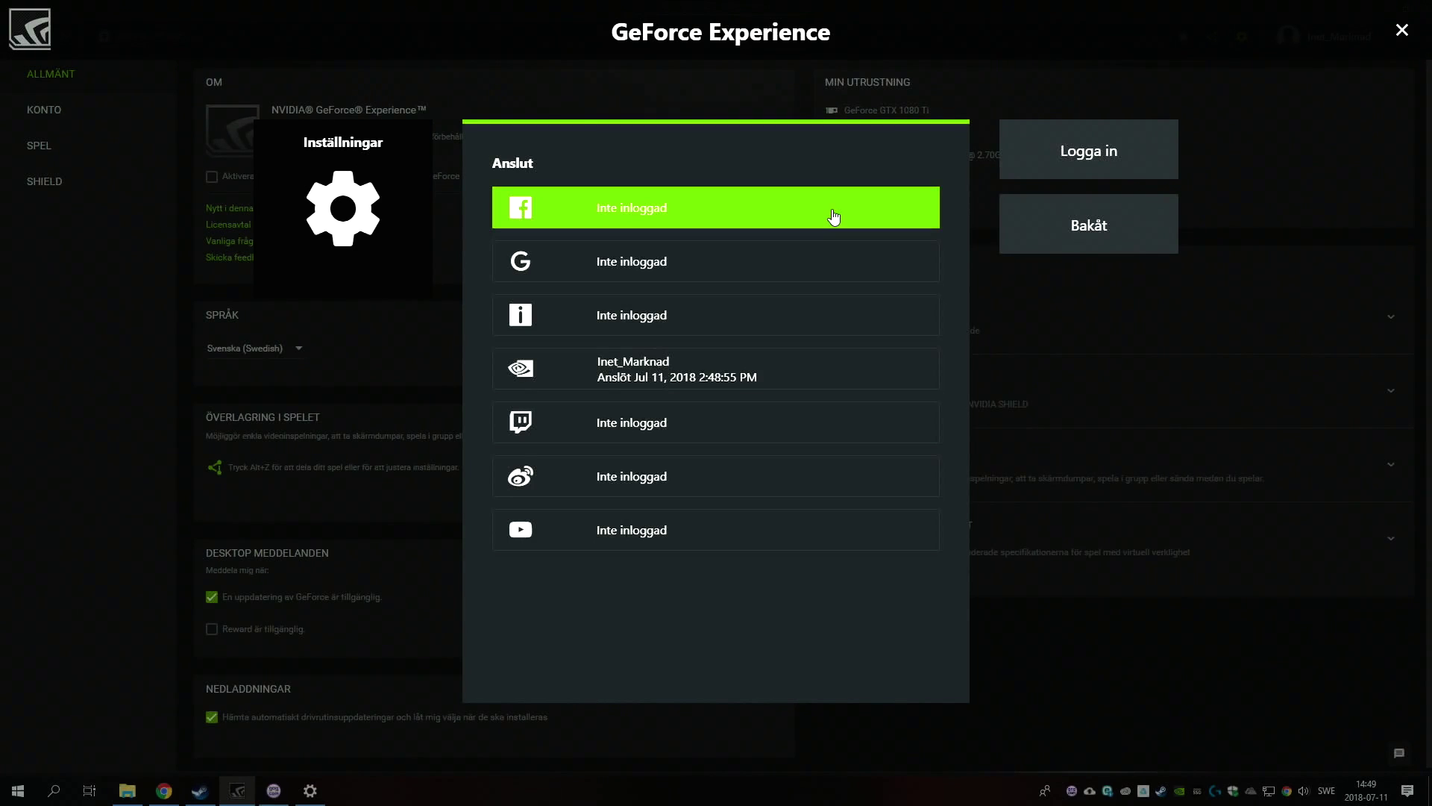
key(Escape)
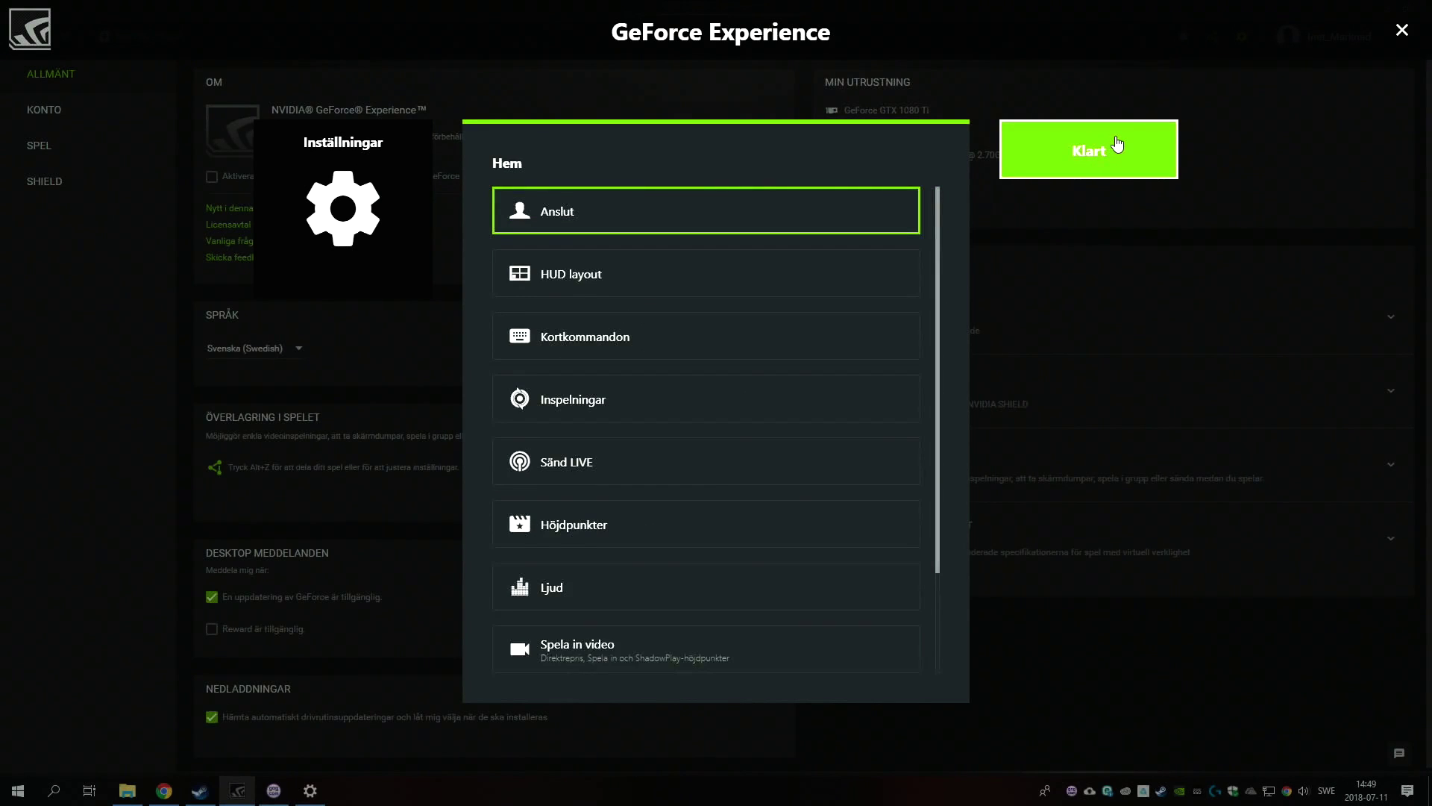
click(1117, 148)
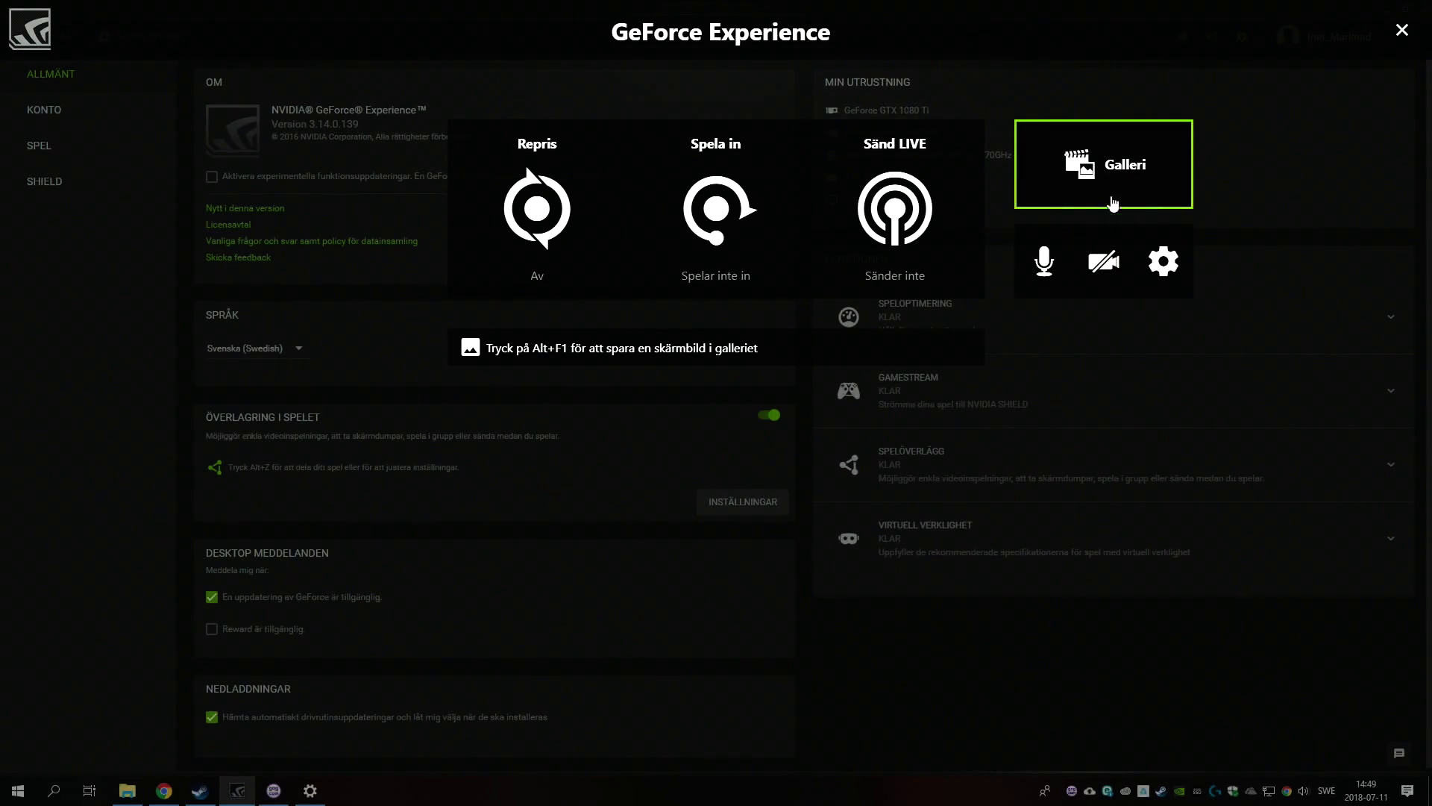
click(1157, 246)
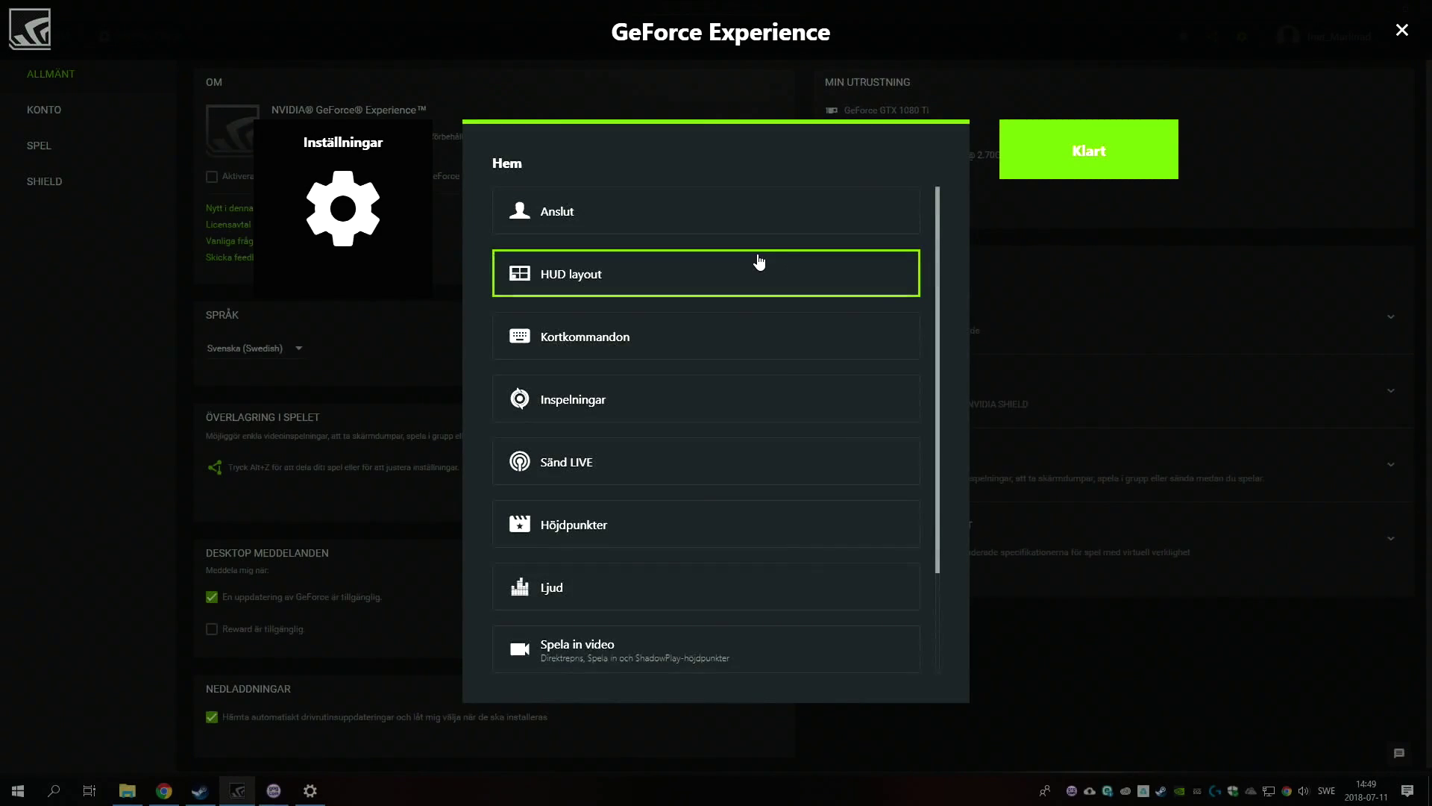
- Review the HUD layout options for the camera, status indicator, FPS counter, viewers and comments
click(758, 258)
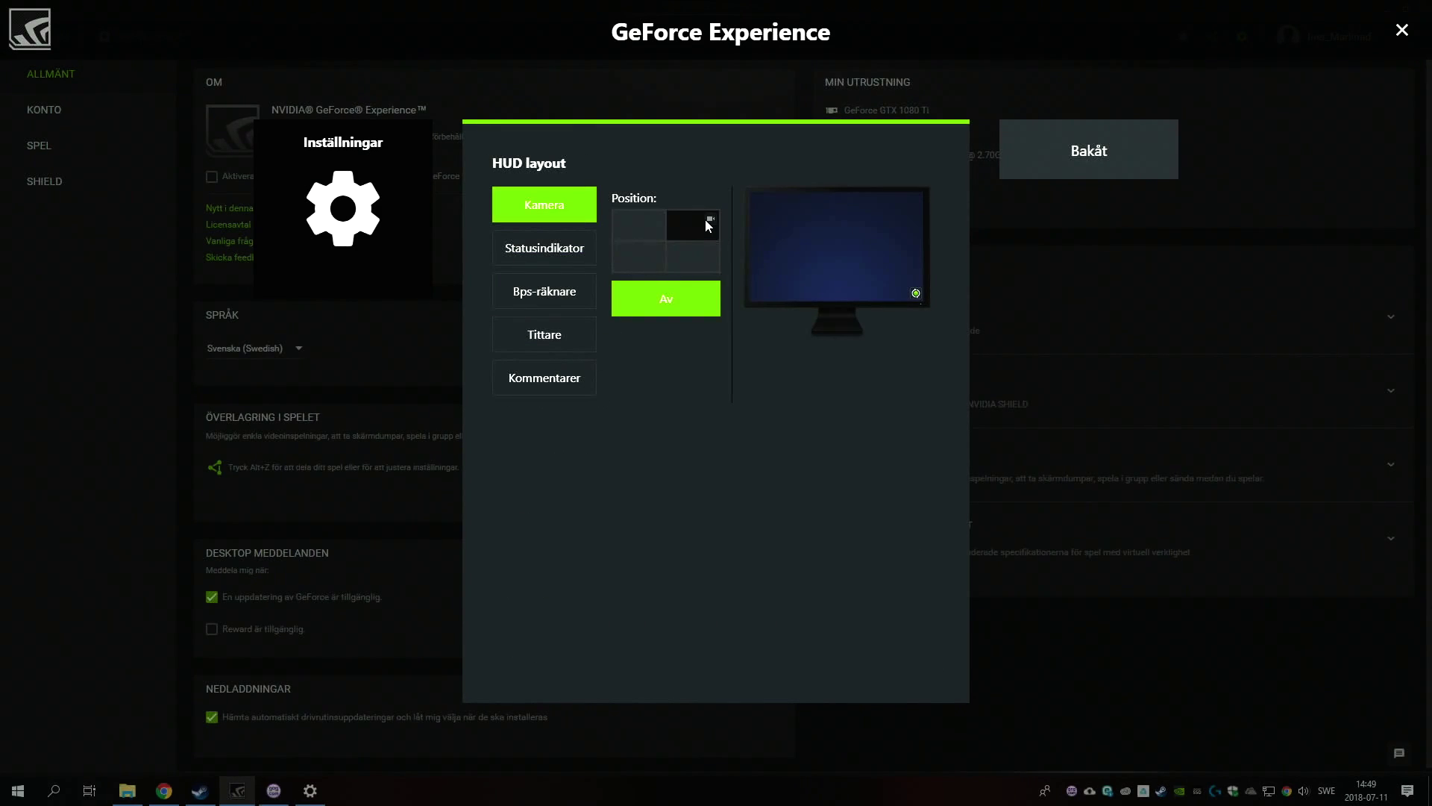
click(573, 244)
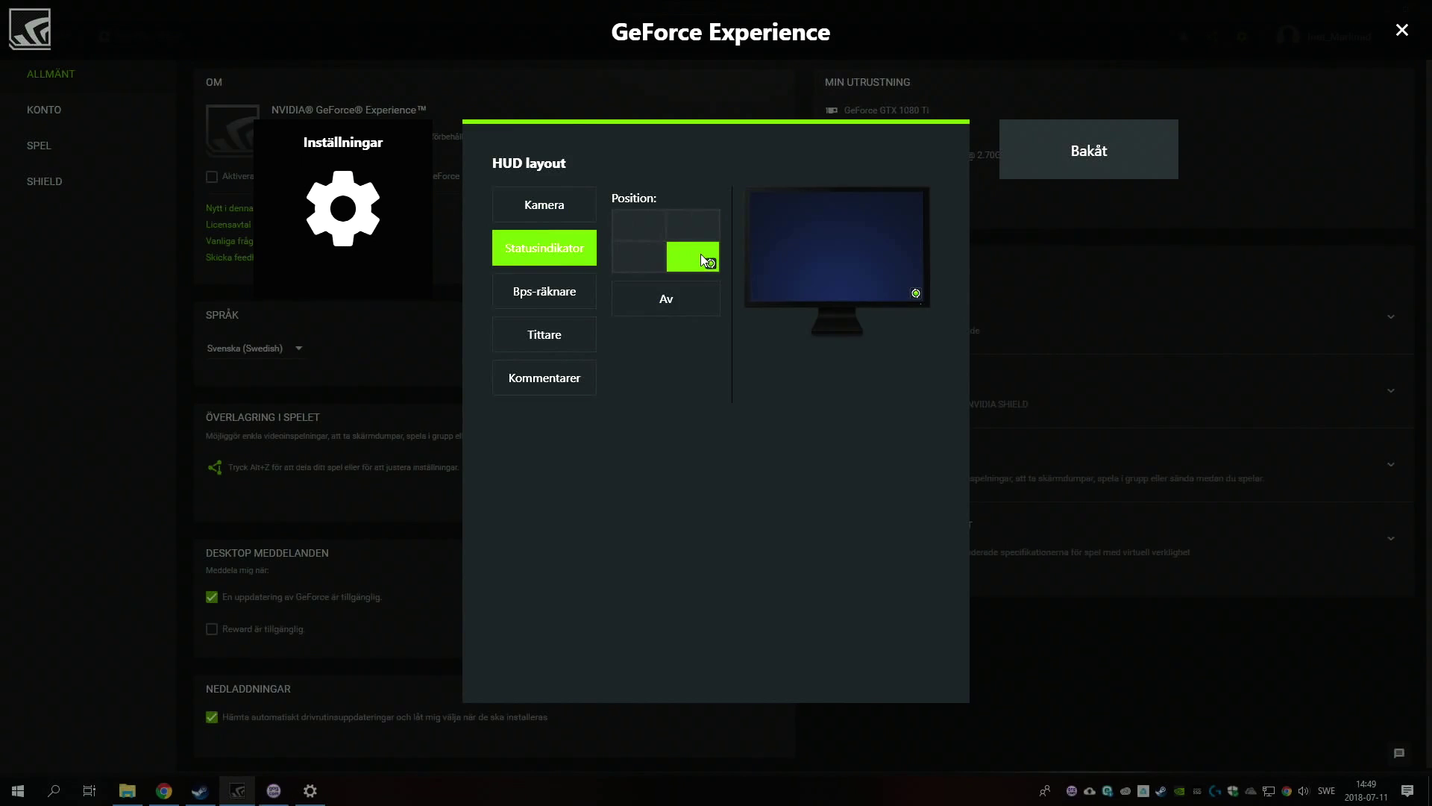
click(556, 305)
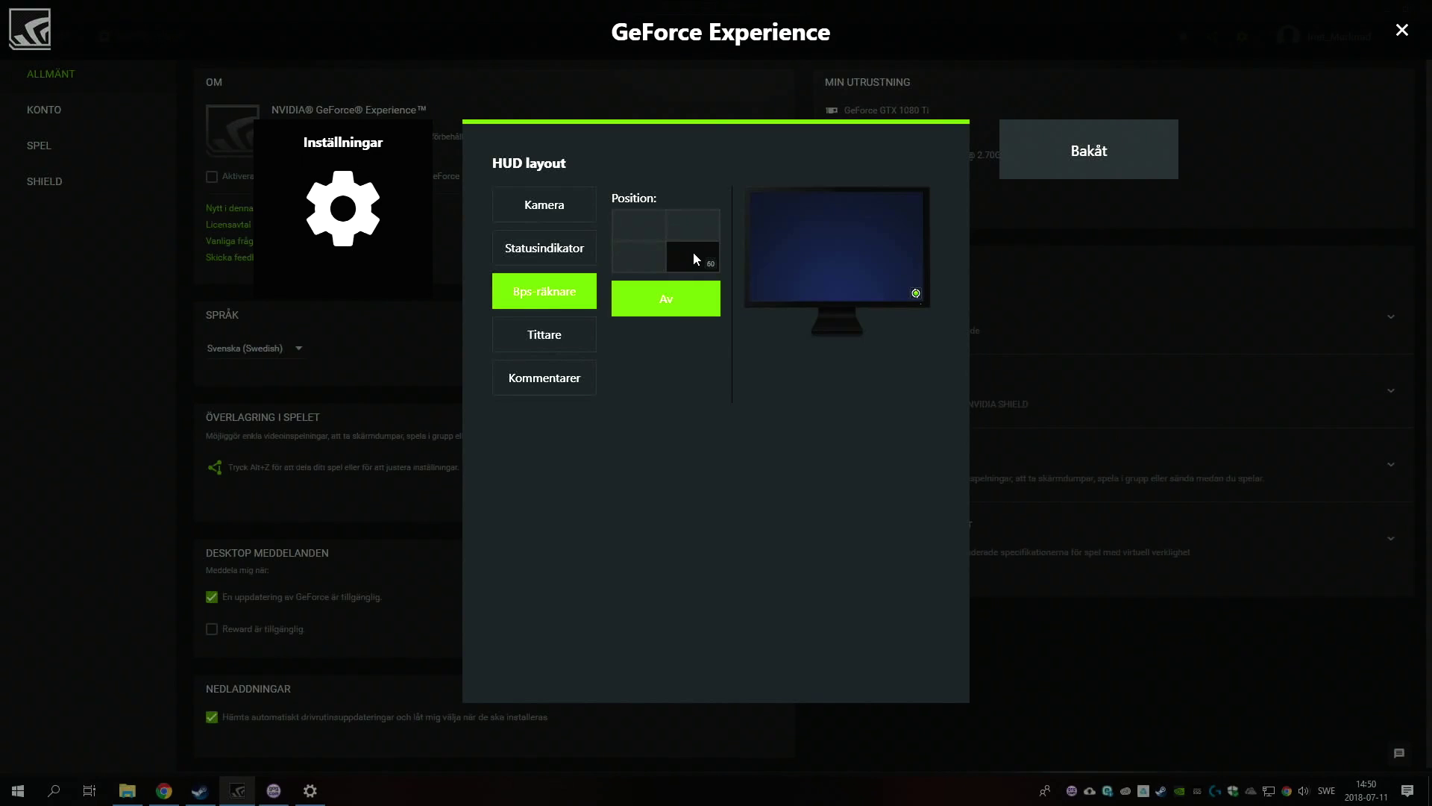
click(550, 357)
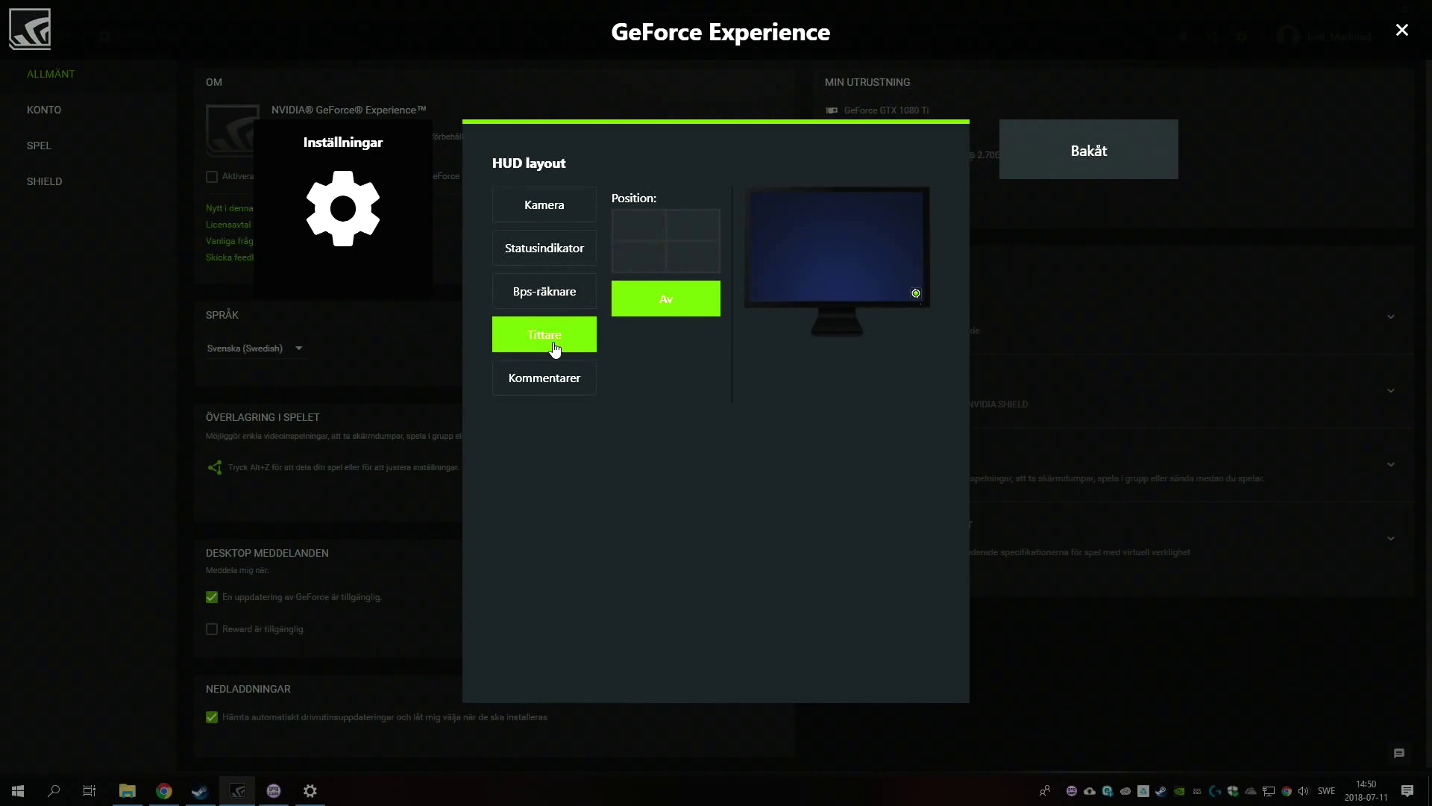
click(543, 382)
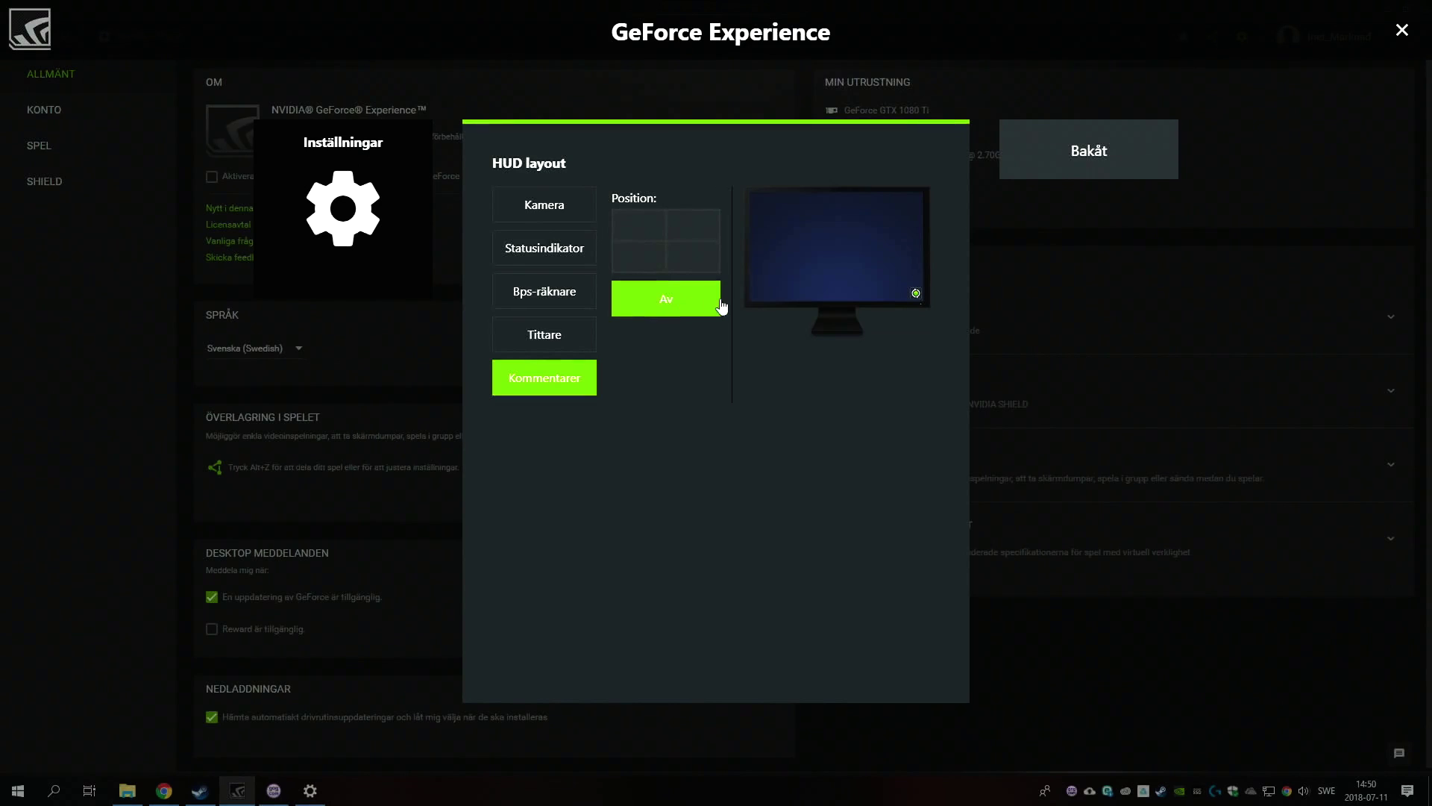
click(1043, 149)
- Review the overlay's keyboard shortcuts and the storage folders for recordings
click(850, 333)
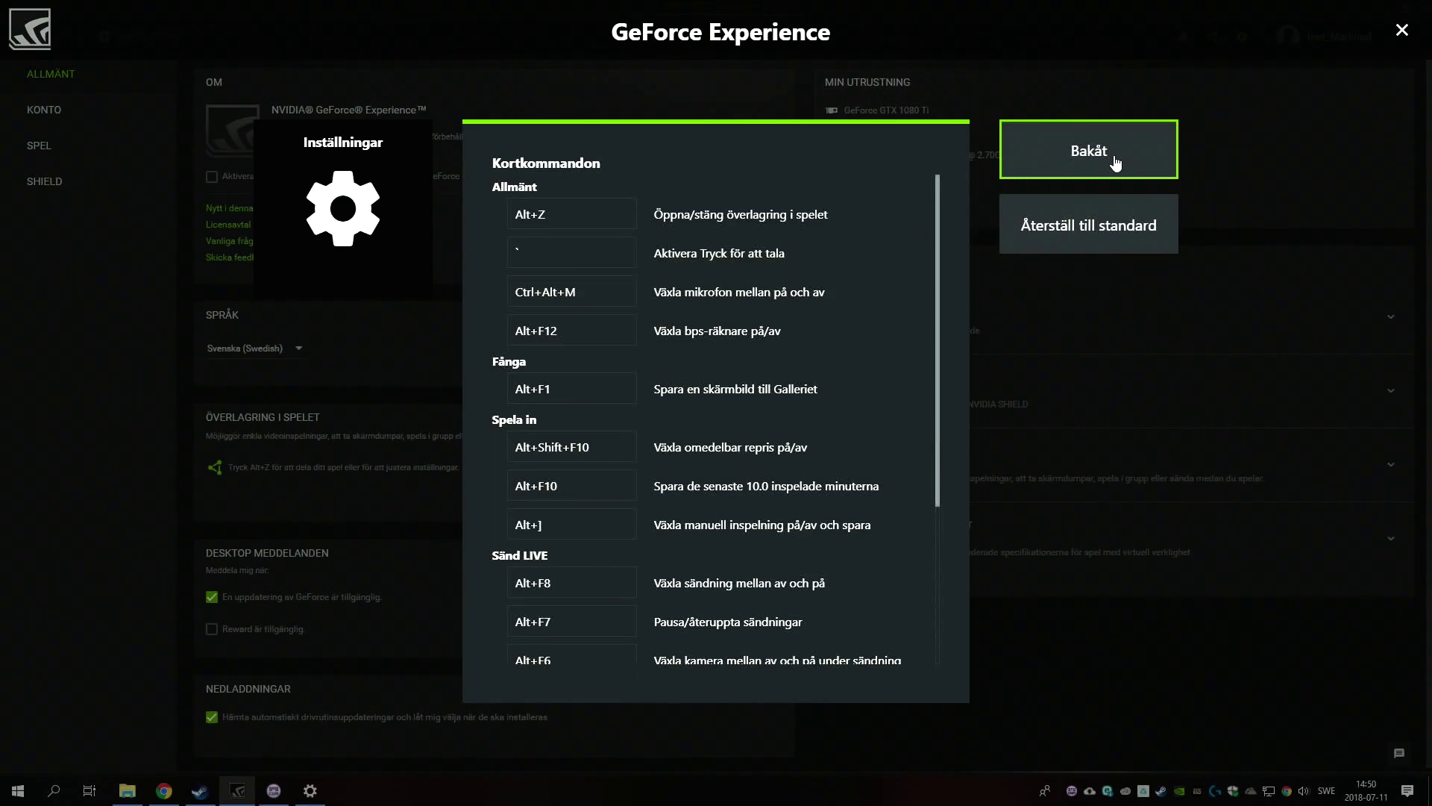
click(1116, 162)
click(753, 394)
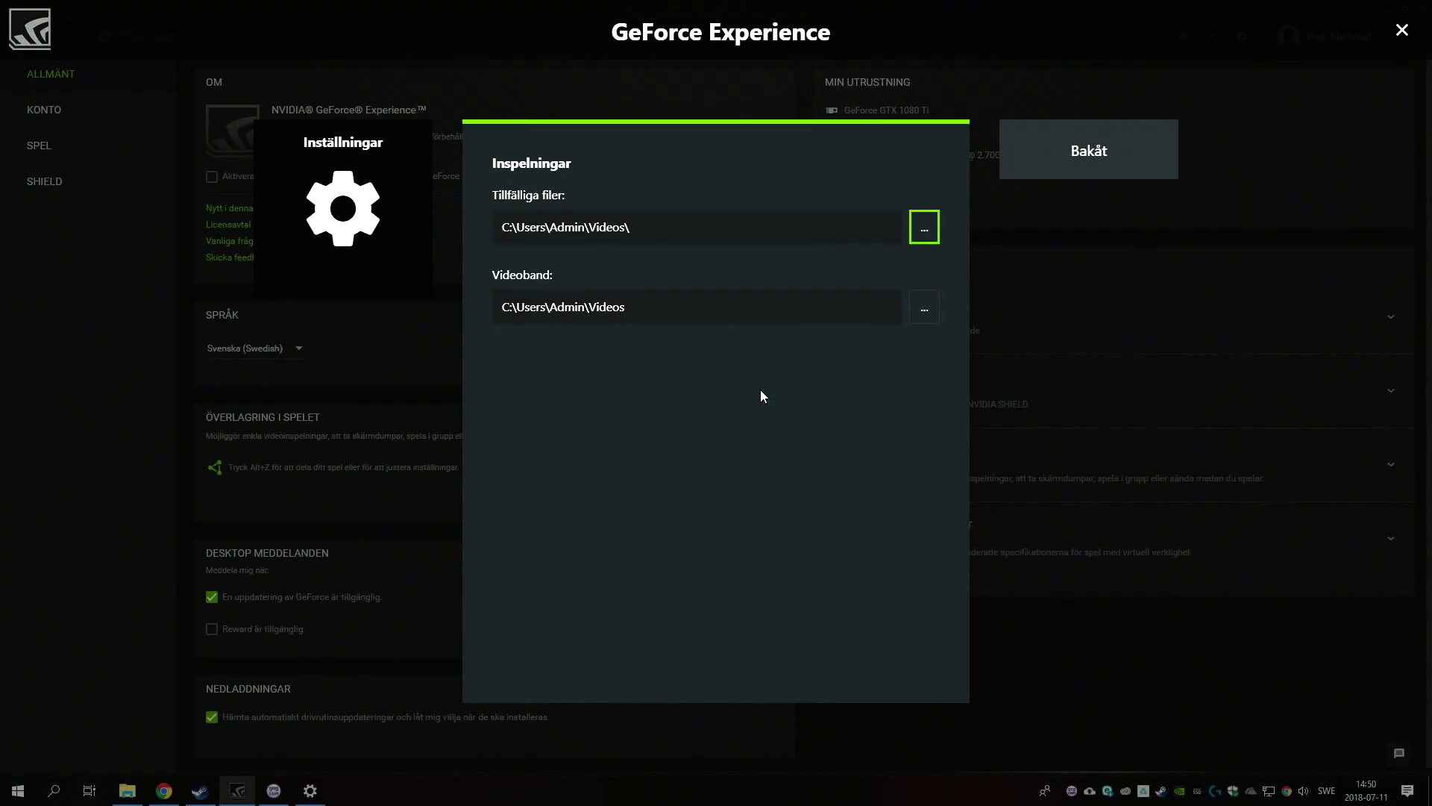
click(1087, 153)
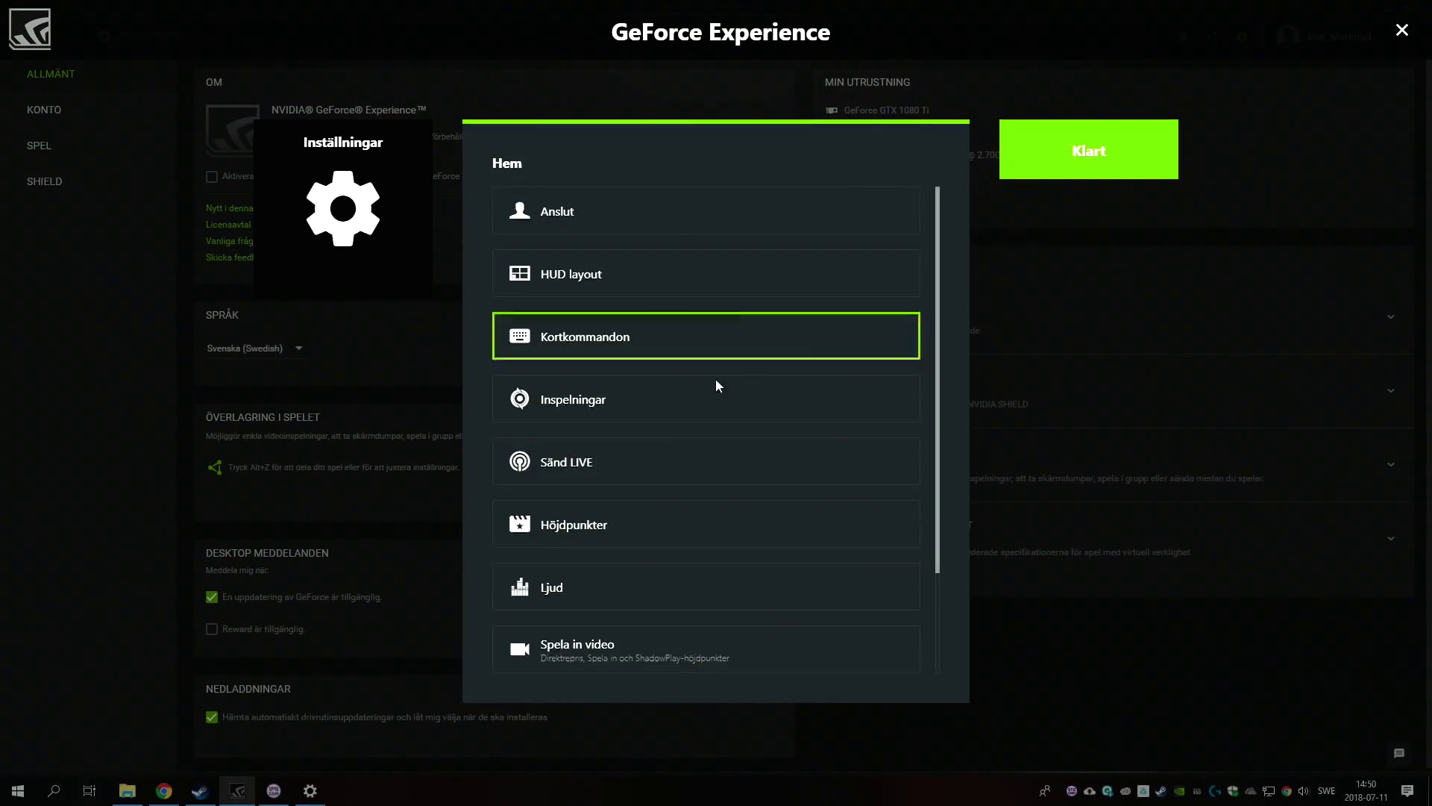
- In the live broadcast settings, choose Twitch as the target and EU: Frankfurt, Germany as its ingest server
click(614, 473)
click(556, 299)
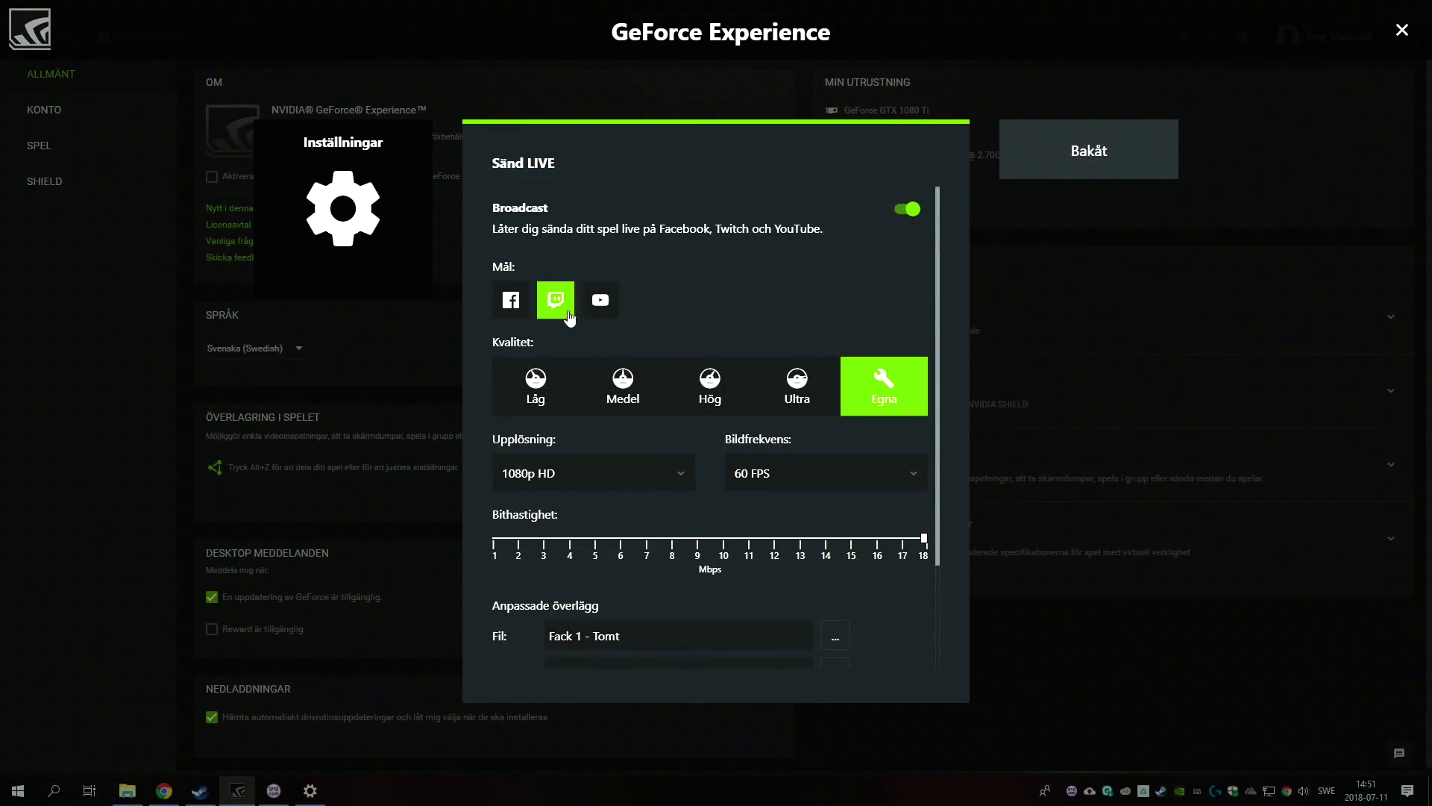
click(601, 299)
click(555, 299)
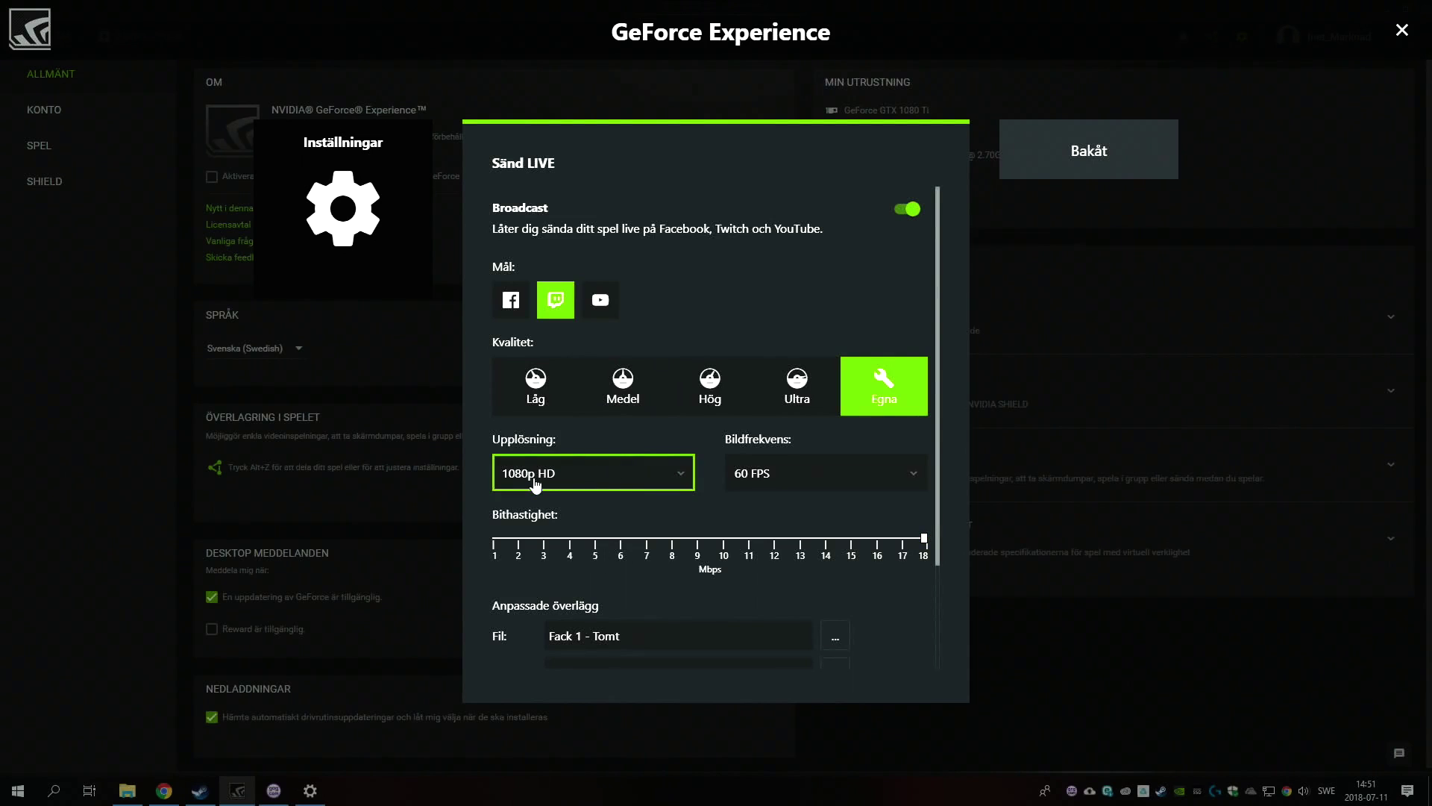
scroll(820, 492, down, 2)
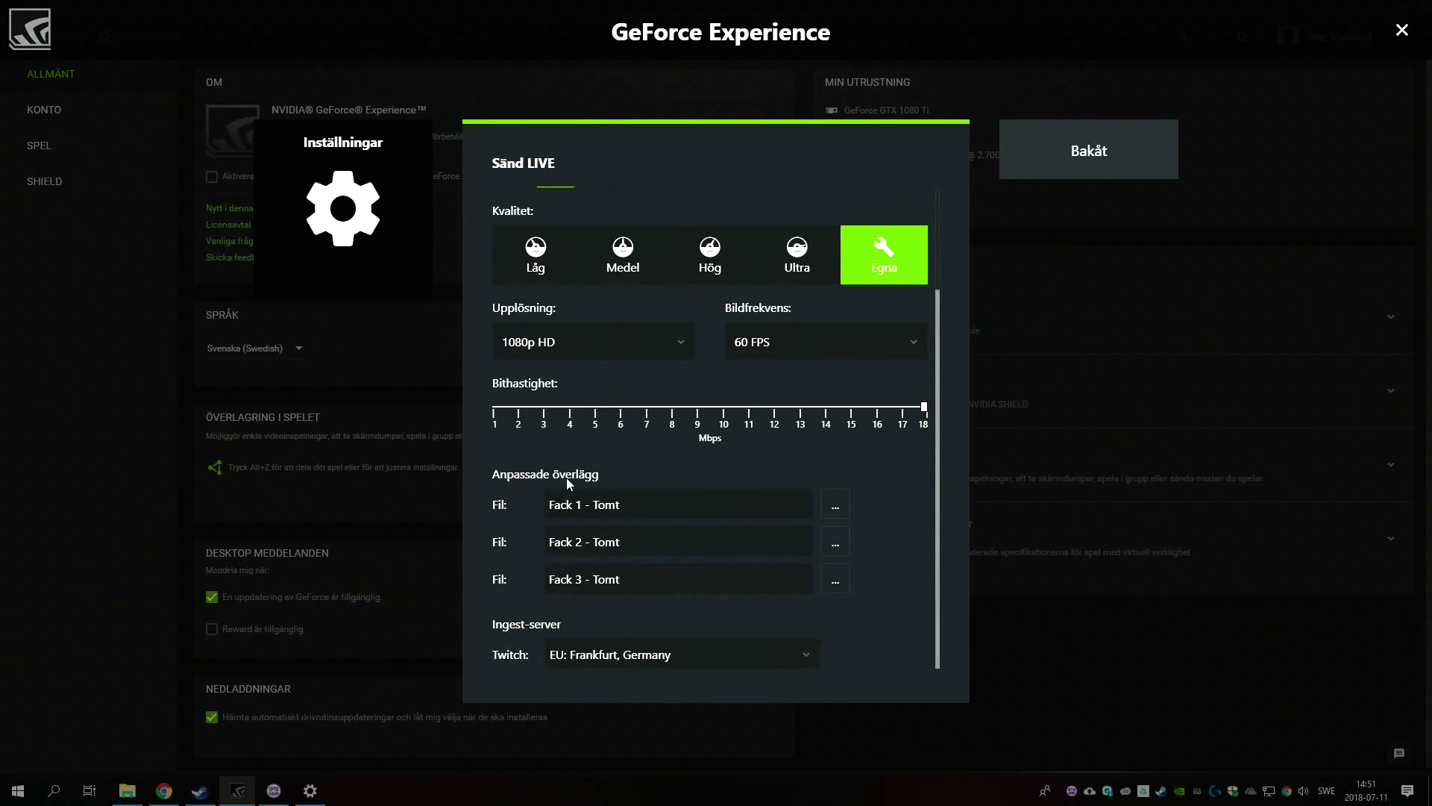
click(675, 655)
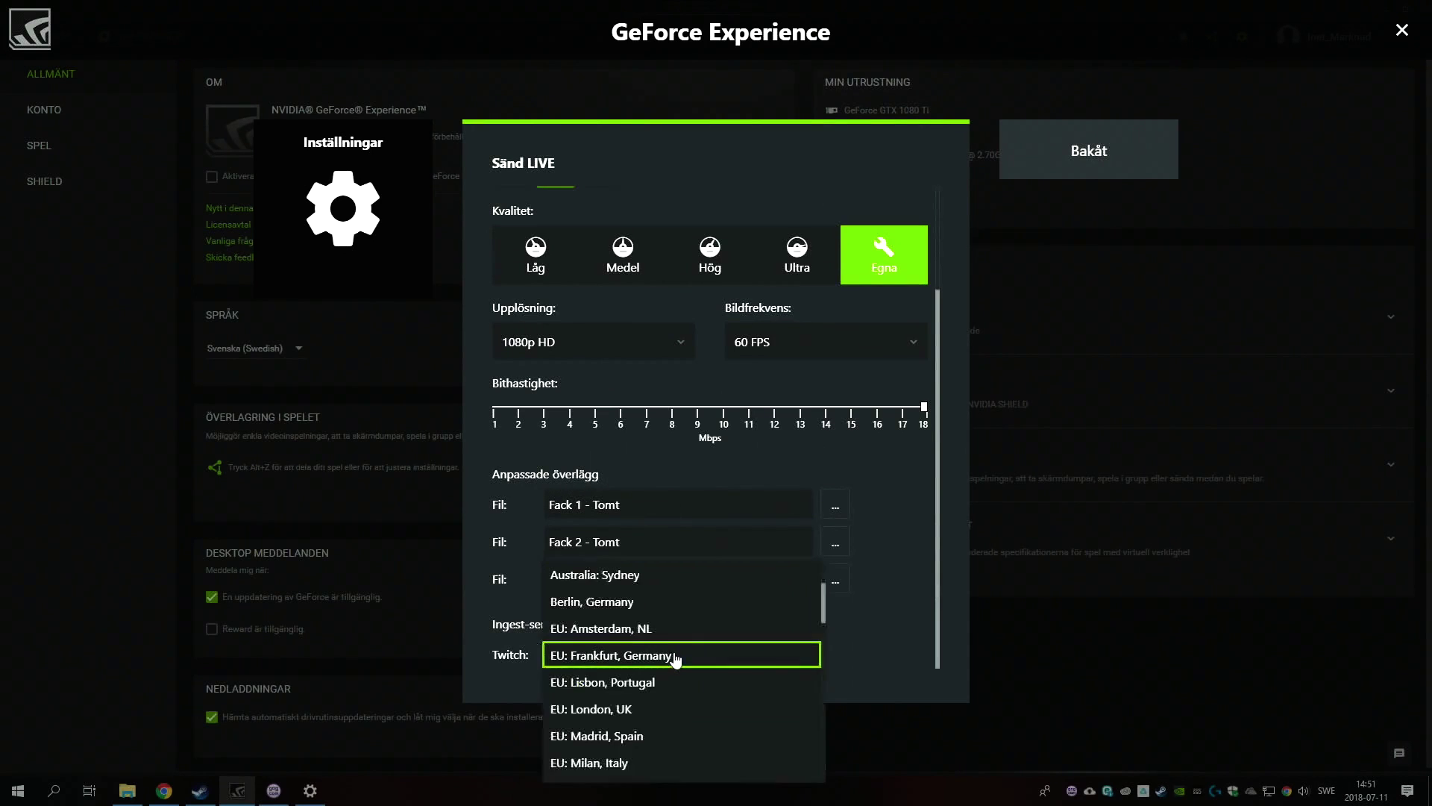
click(675, 655)
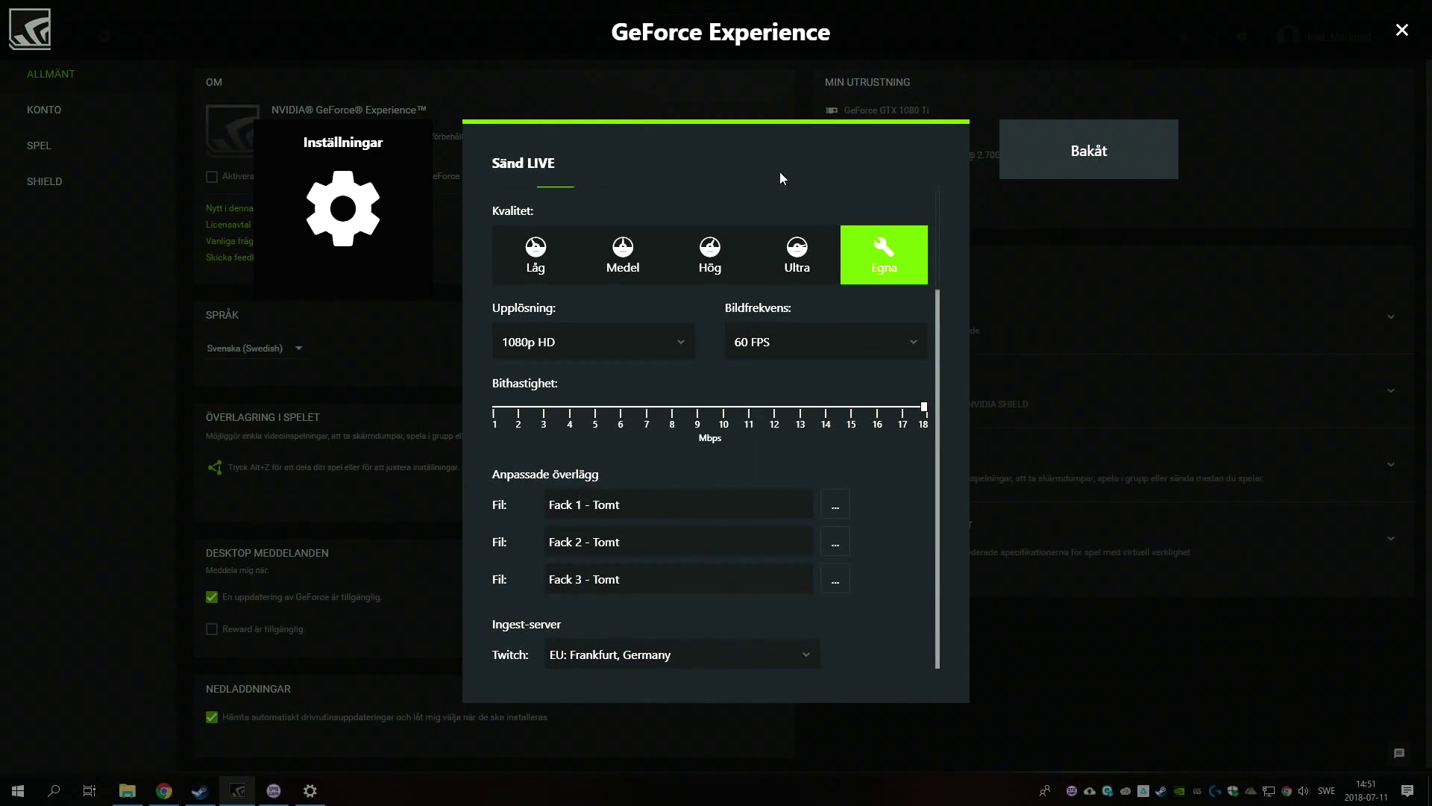
click(1053, 140)
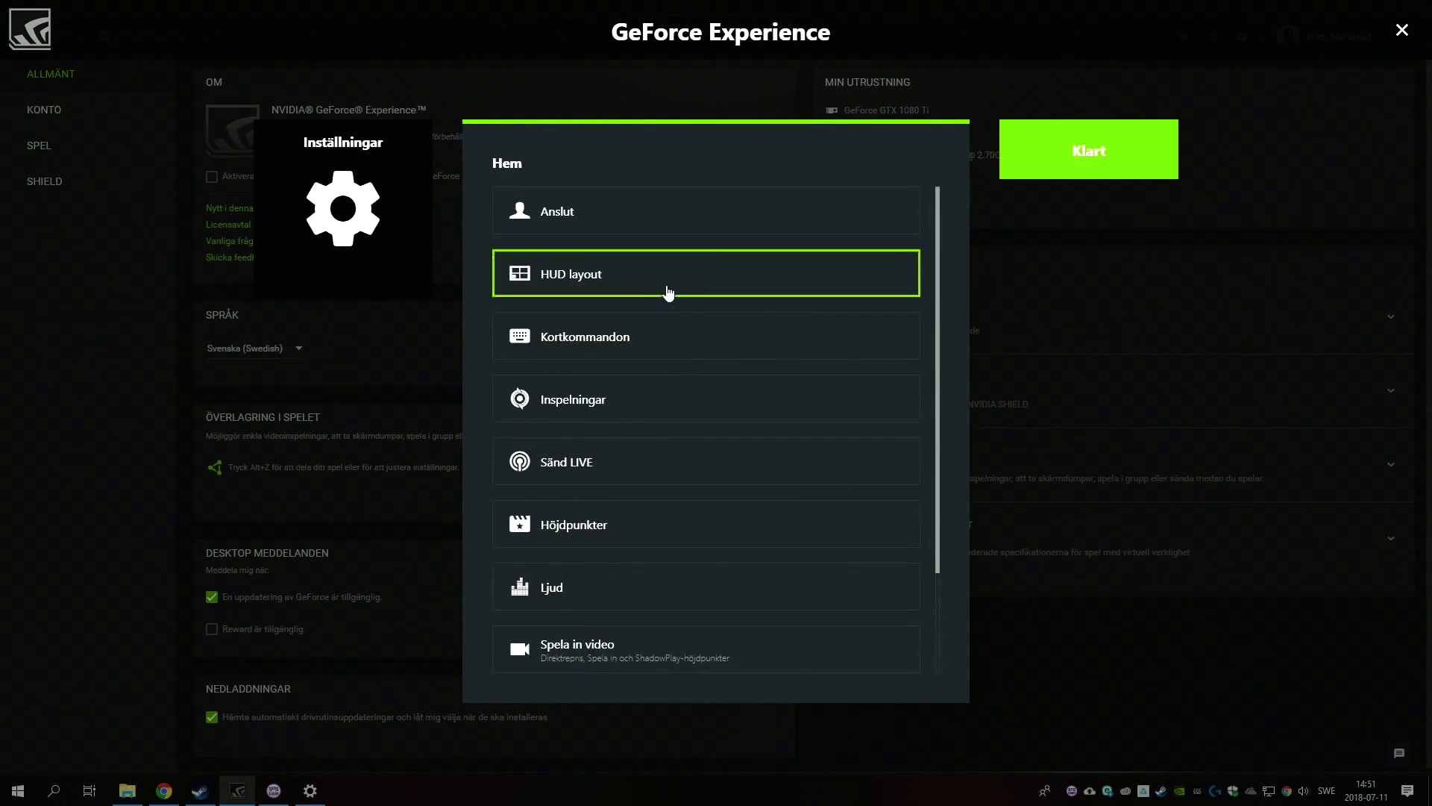
- Review the overlay's highlights capture and storage settings and its audio settings for system sound and microphone
click(641, 536)
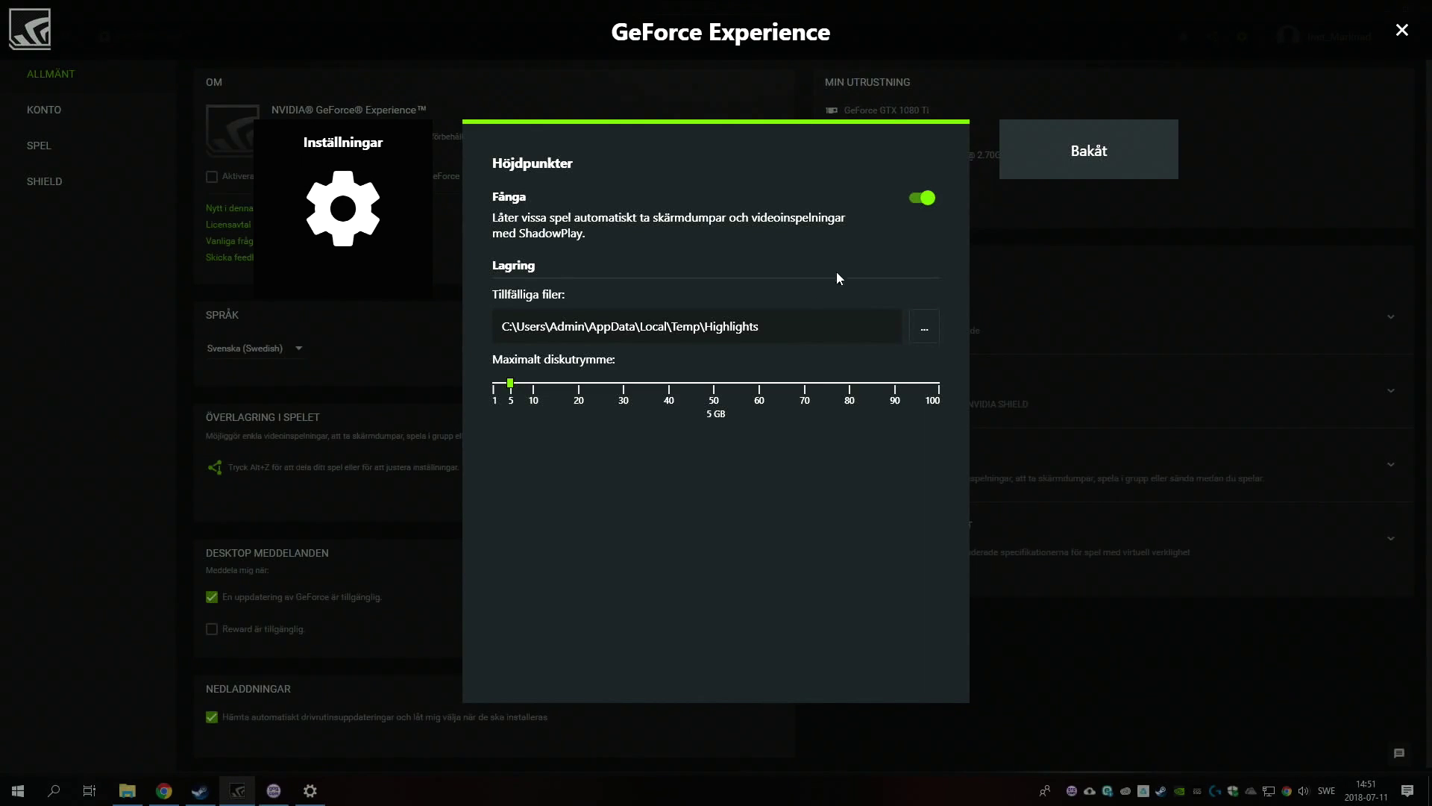
click(1062, 145)
click(685, 529)
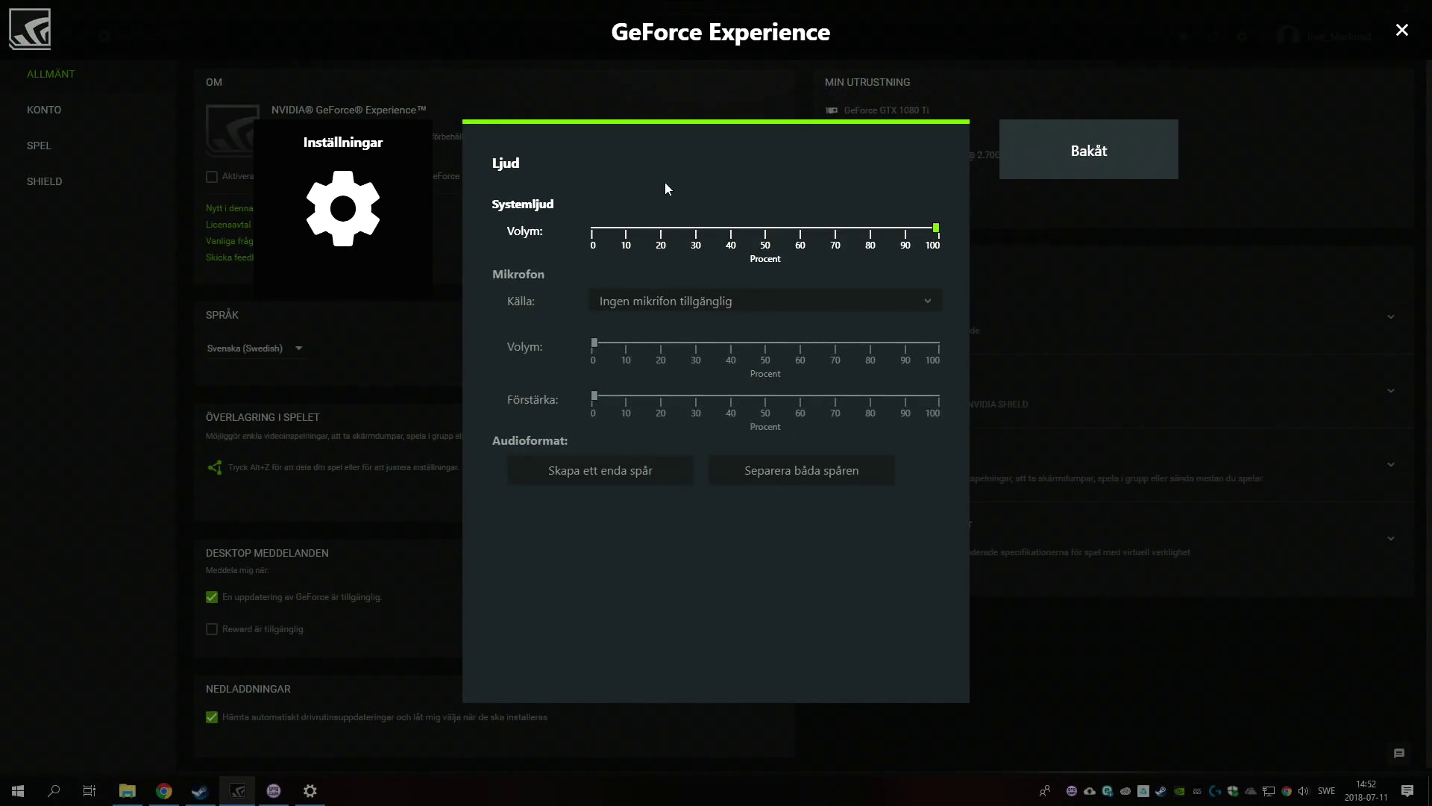
click(1039, 166)
- Review the overlay's video capture settings, checking the available resolution and frame rate choices
scroll(704, 440, down, 2)
click(686, 494)
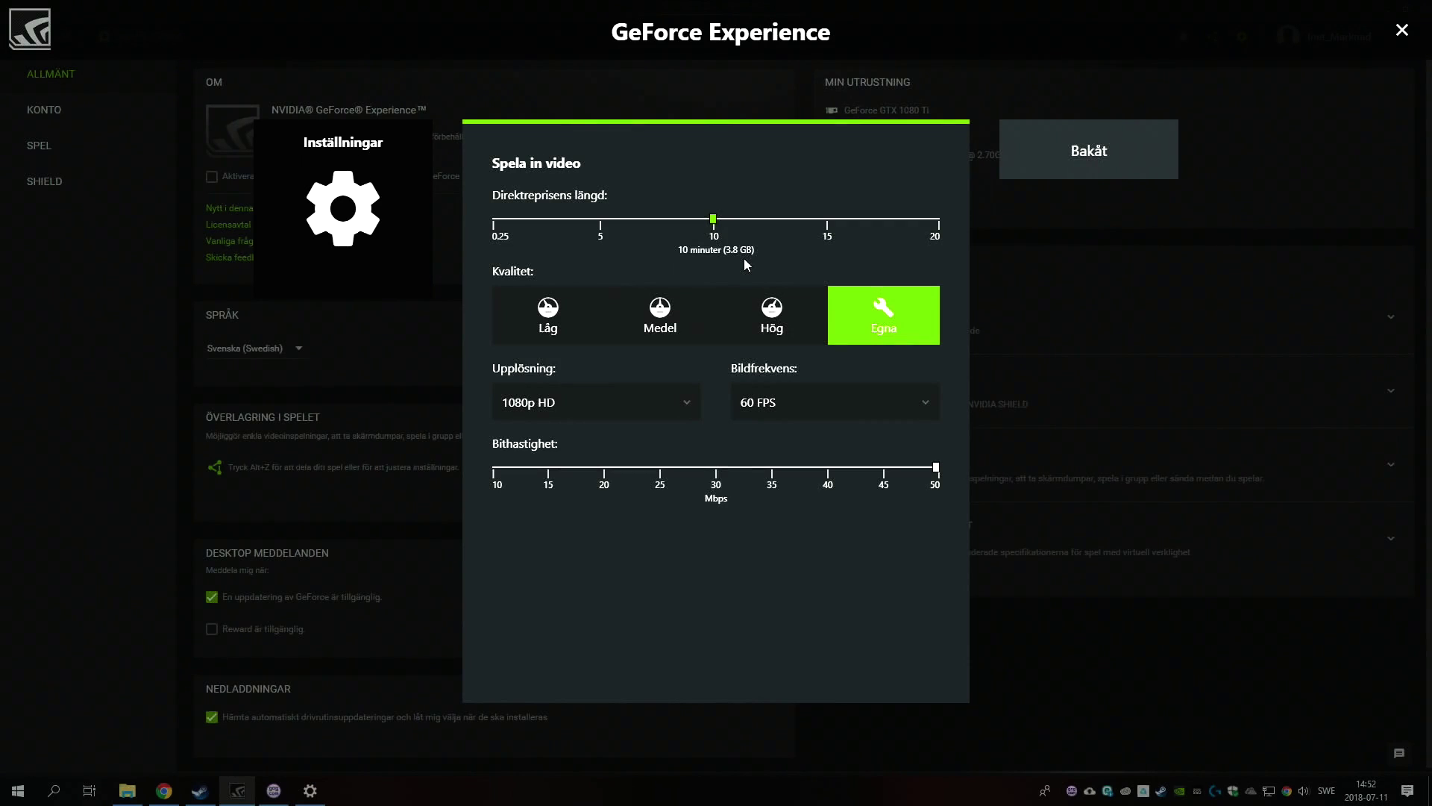
click(590, 402)
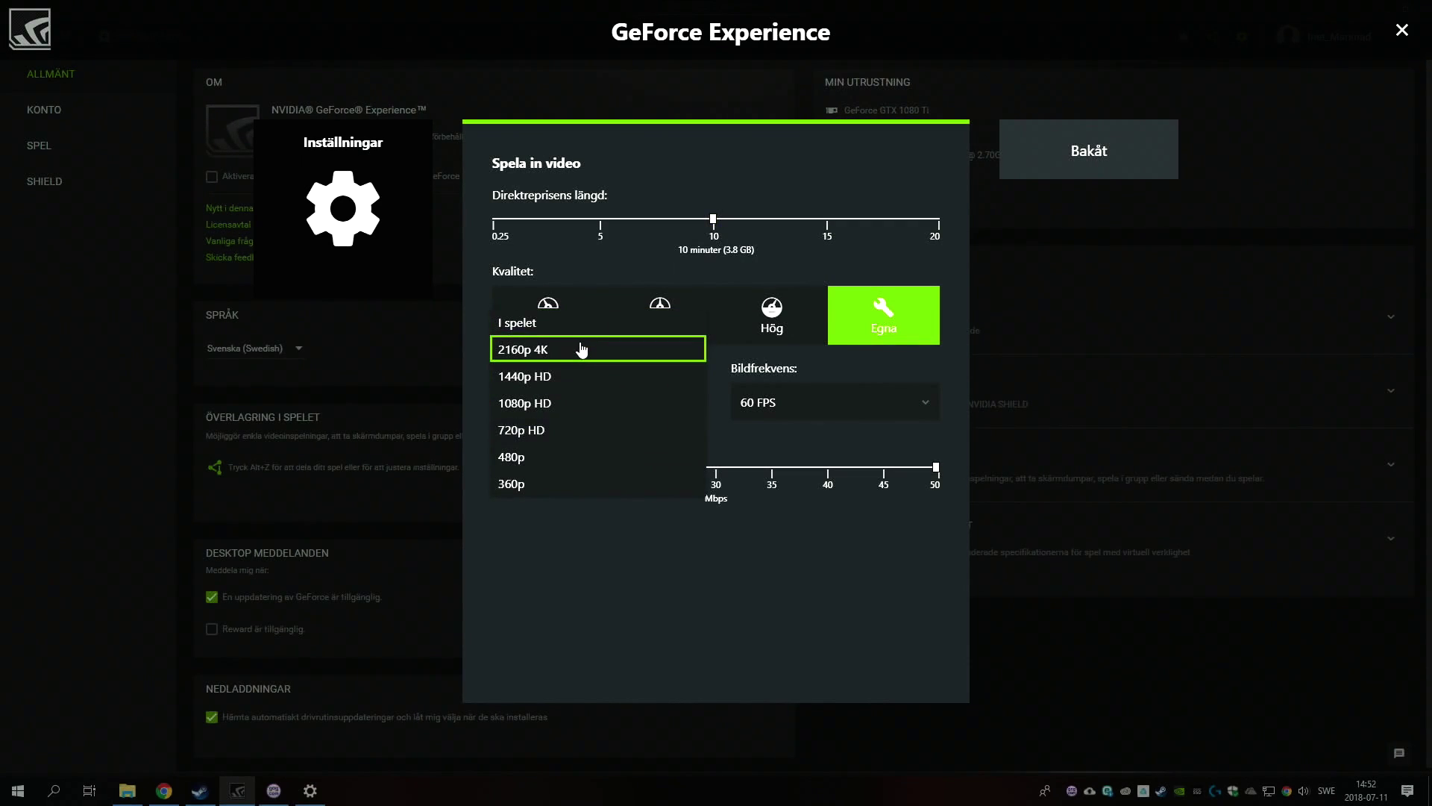
click(597, 403)
click(809, 403)
click(807, 405)
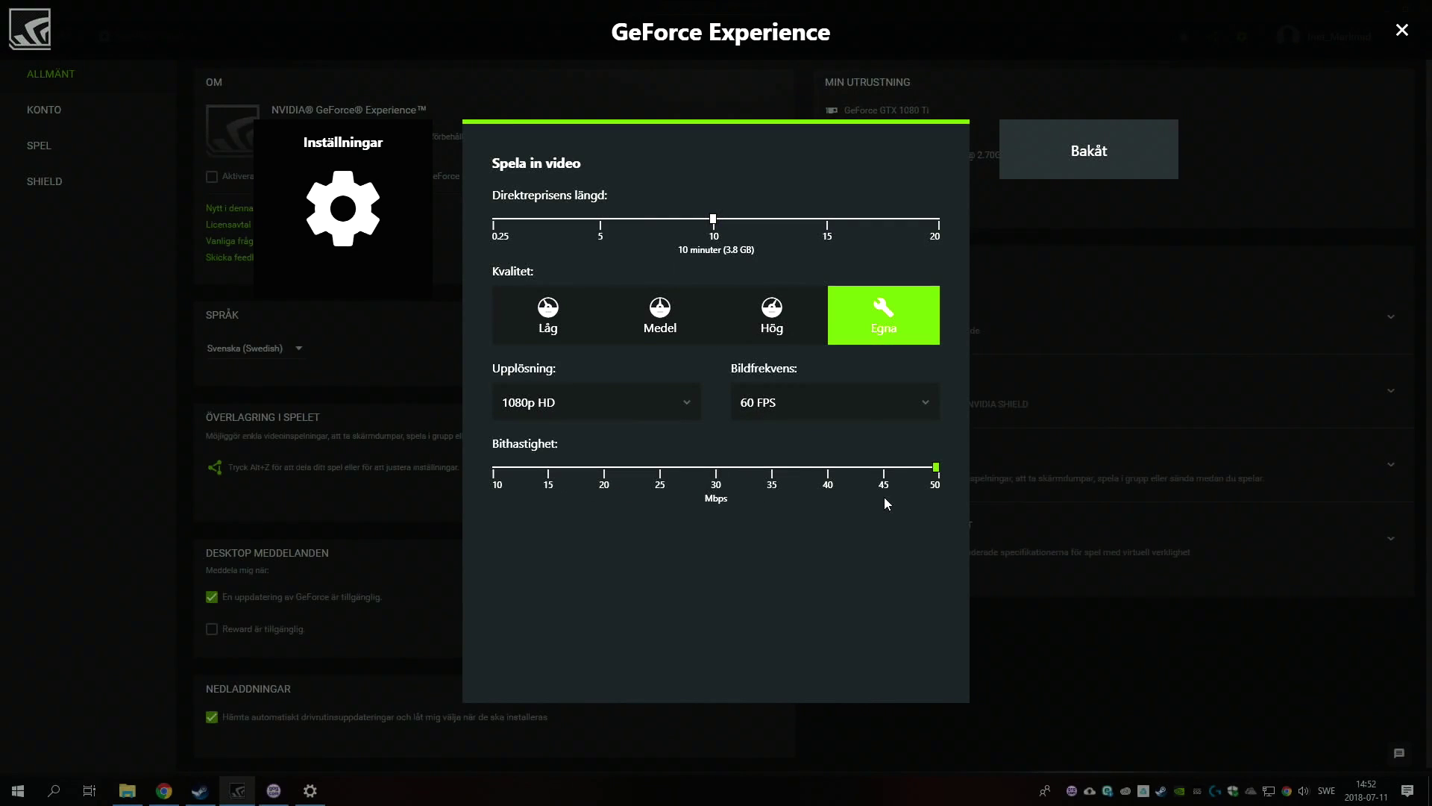
- Review the overlay's notification options and the desktop capture option in the privacy control settings
click(584, 168)
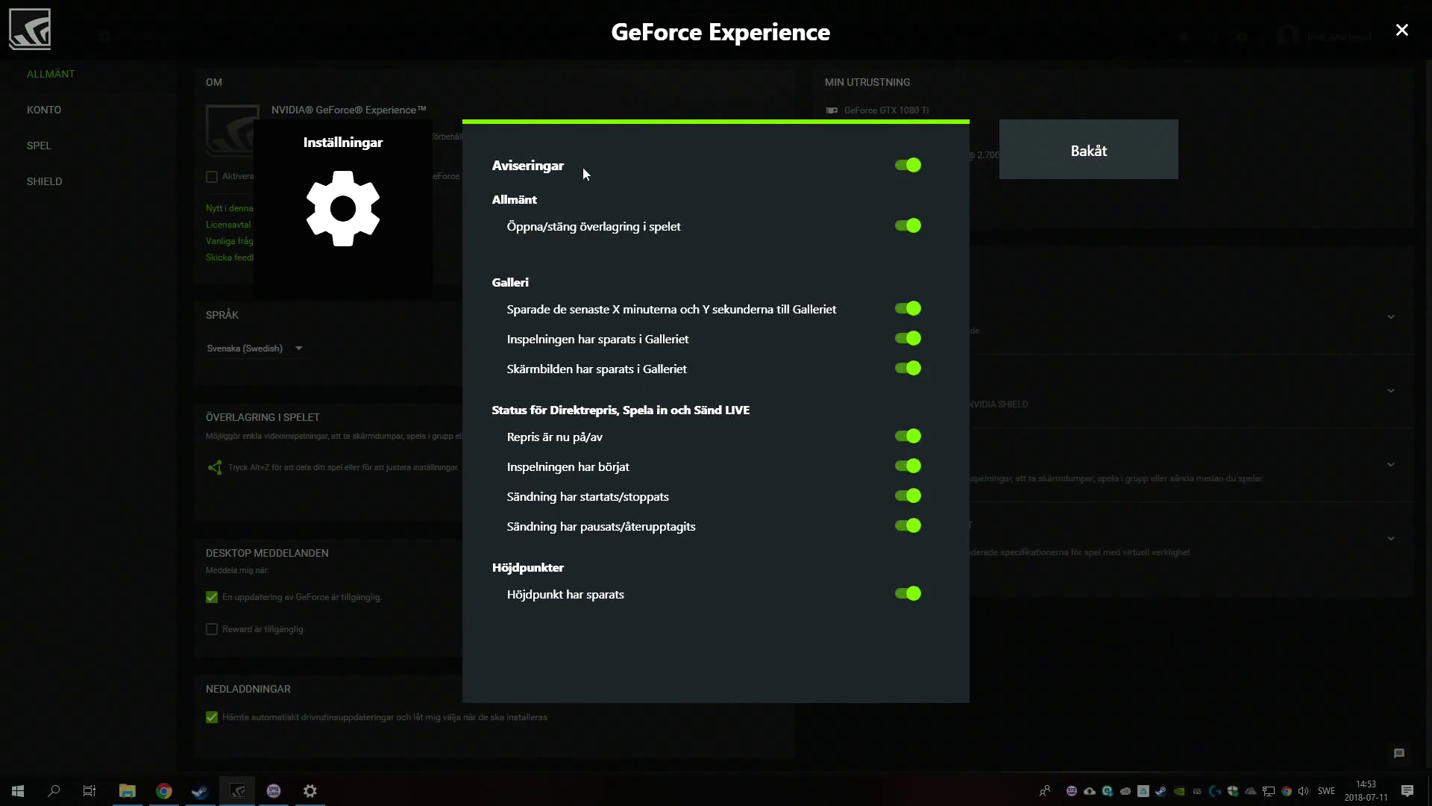
click(1075, 154)
scroll(649, 653, down, 3)
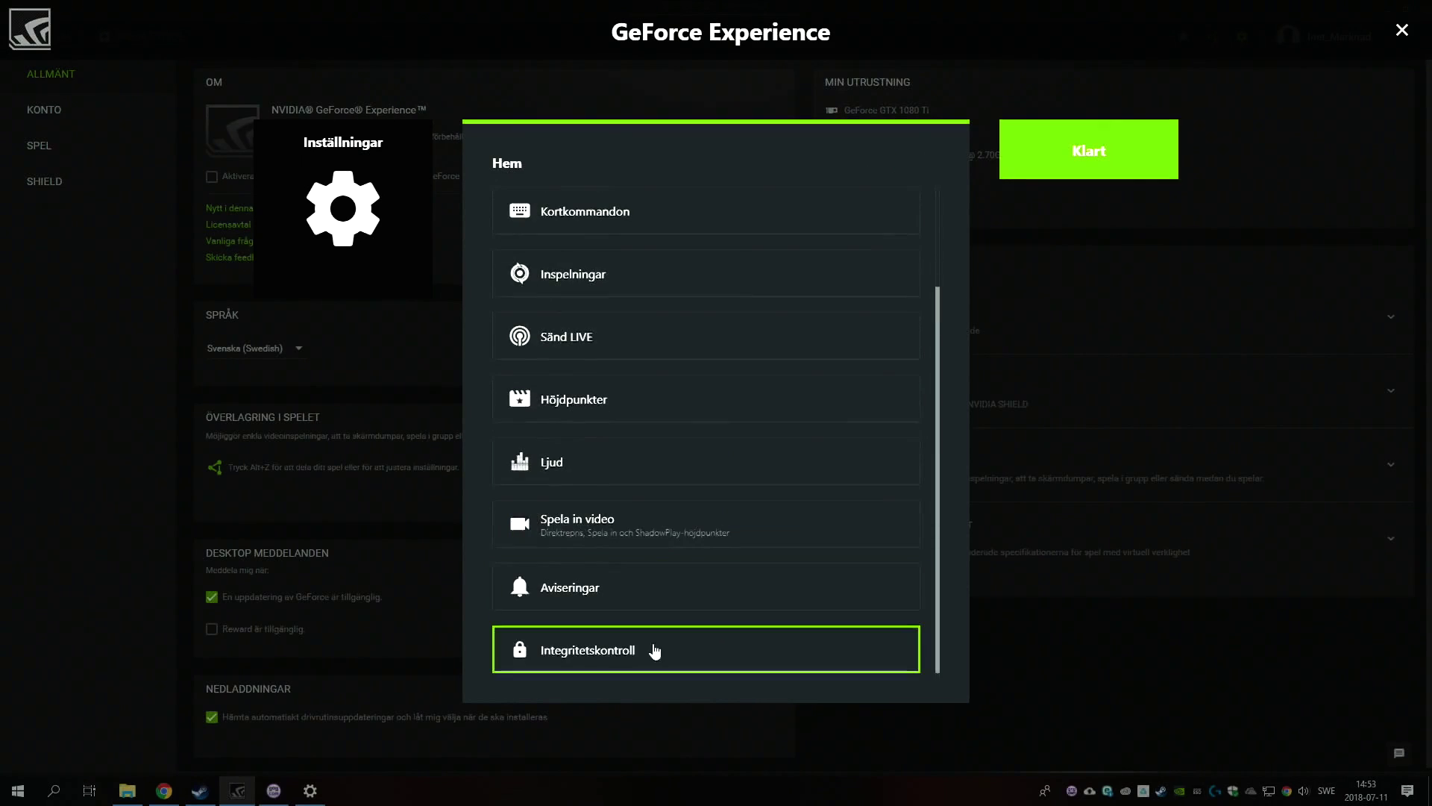
click(647, 651)
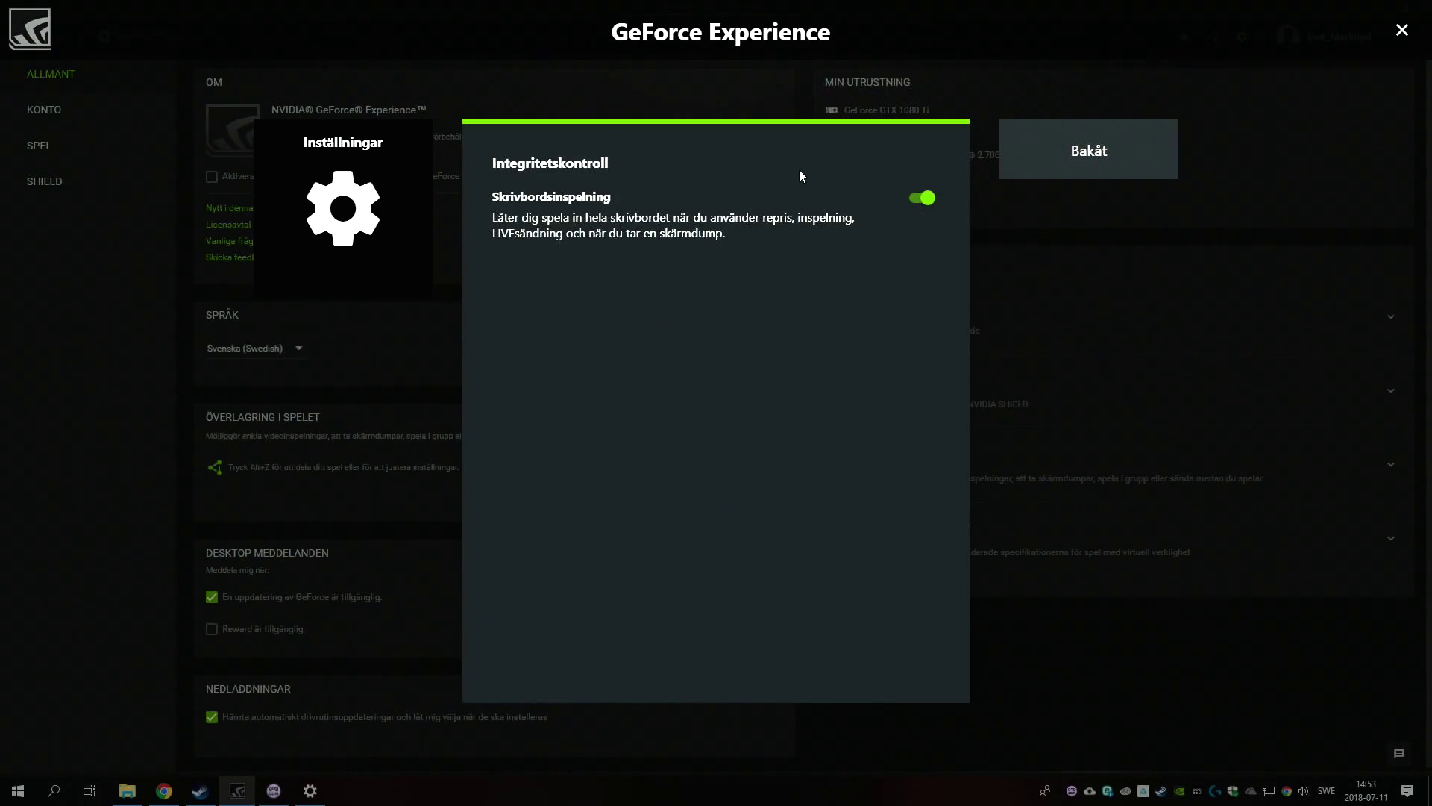
click(1083, 149)
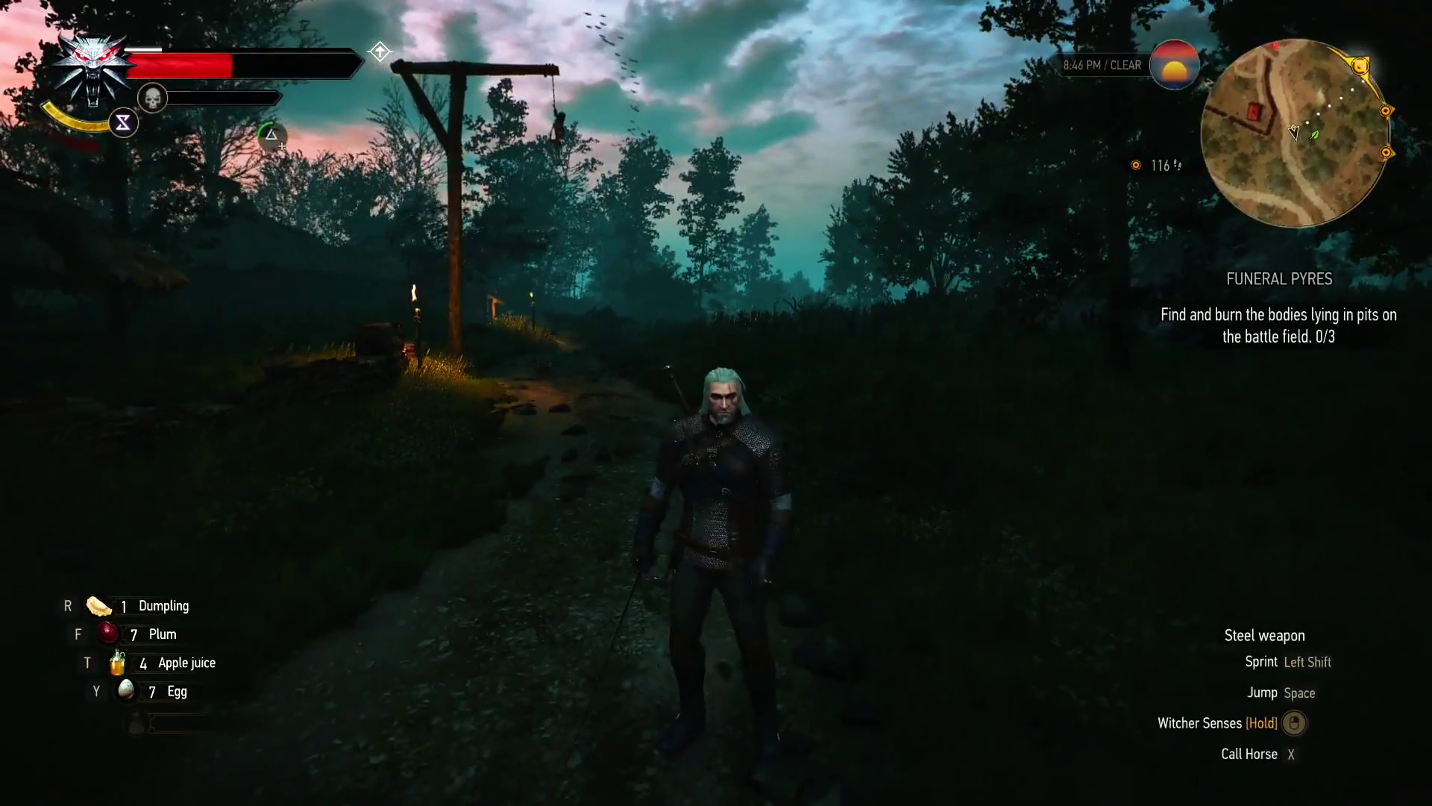
- Switch to The Witcher 3, pause the game and turn on instant replay in the GeForce Experience overlay
key(alt+z)
key(alt+z)
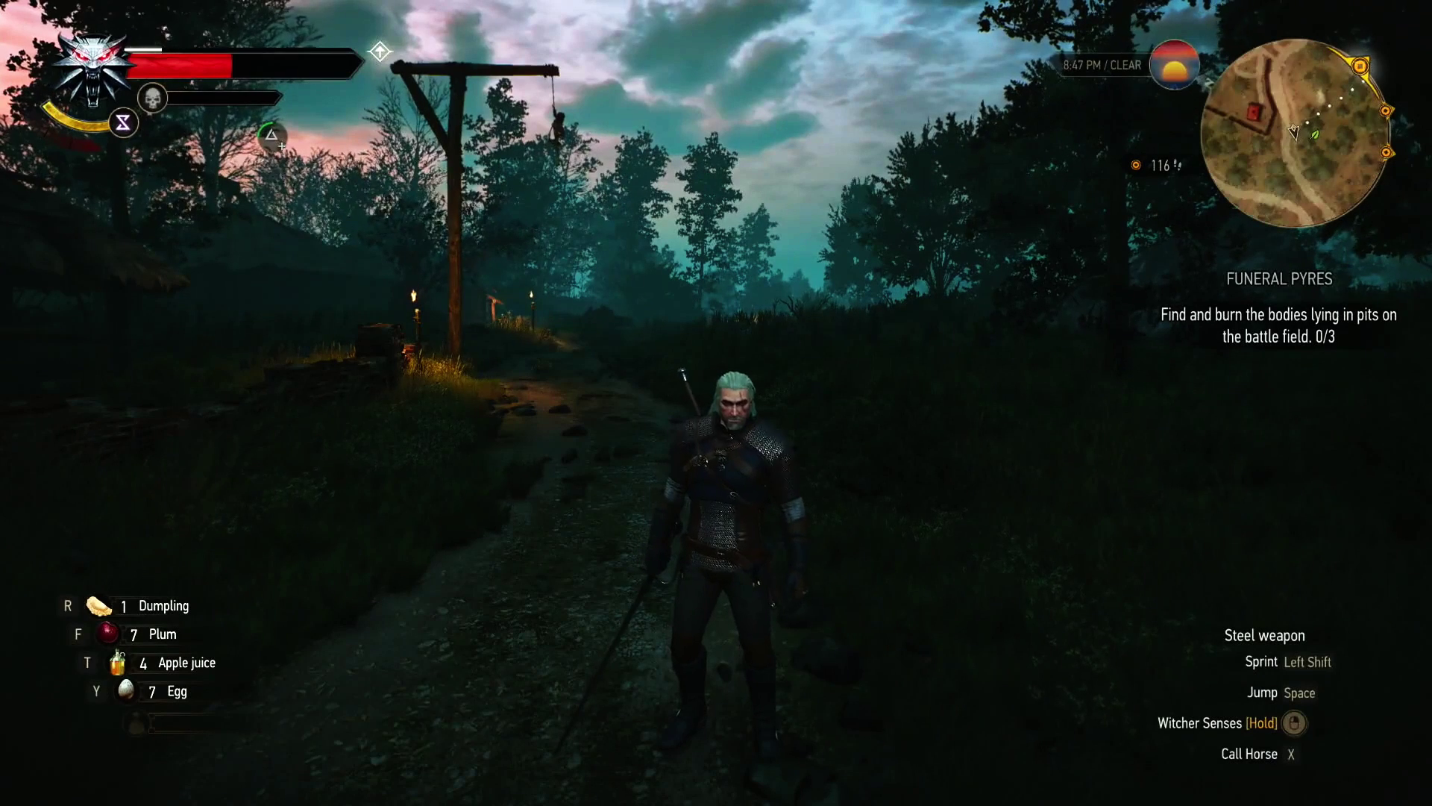
key(Escape)
key(alt+z)
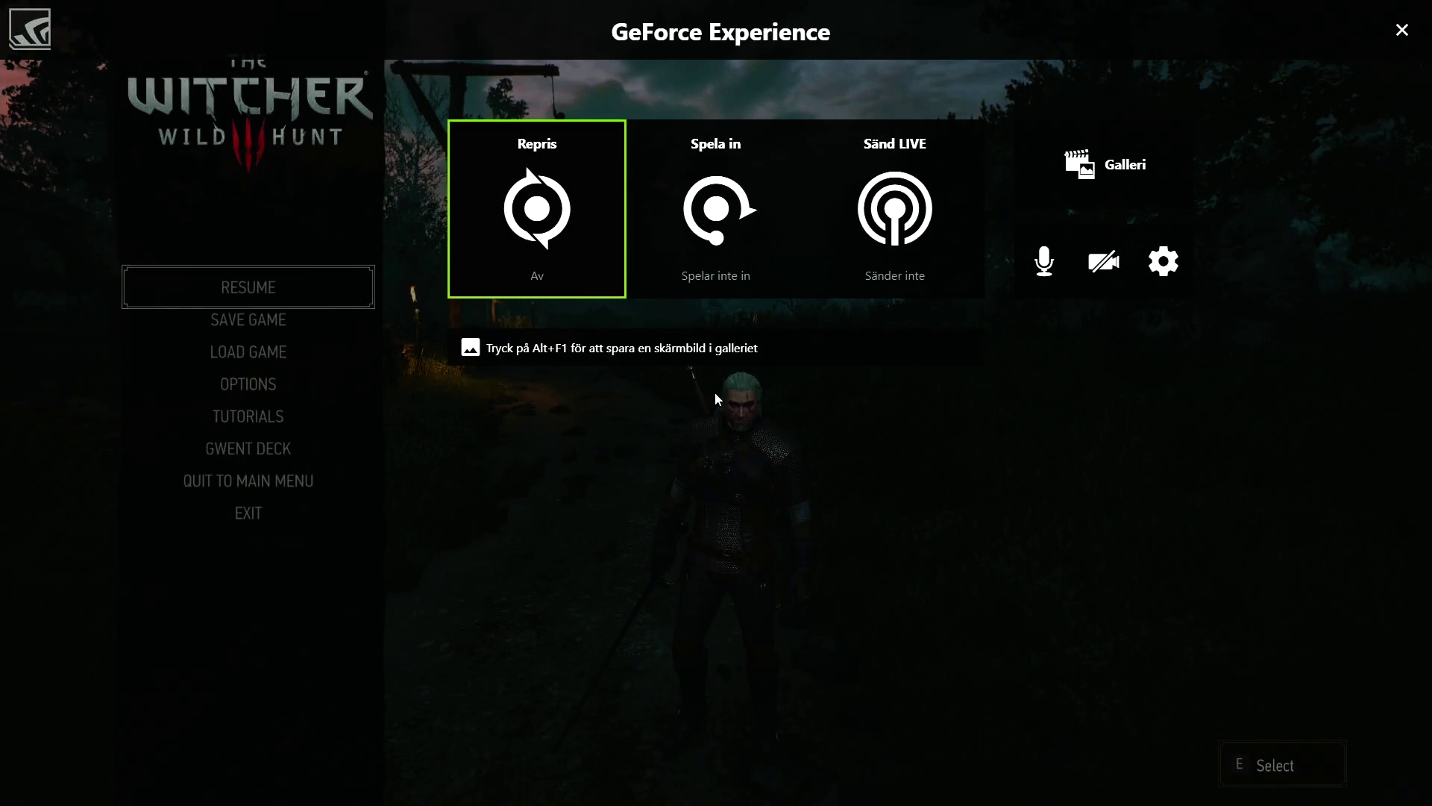
click(600, 285)
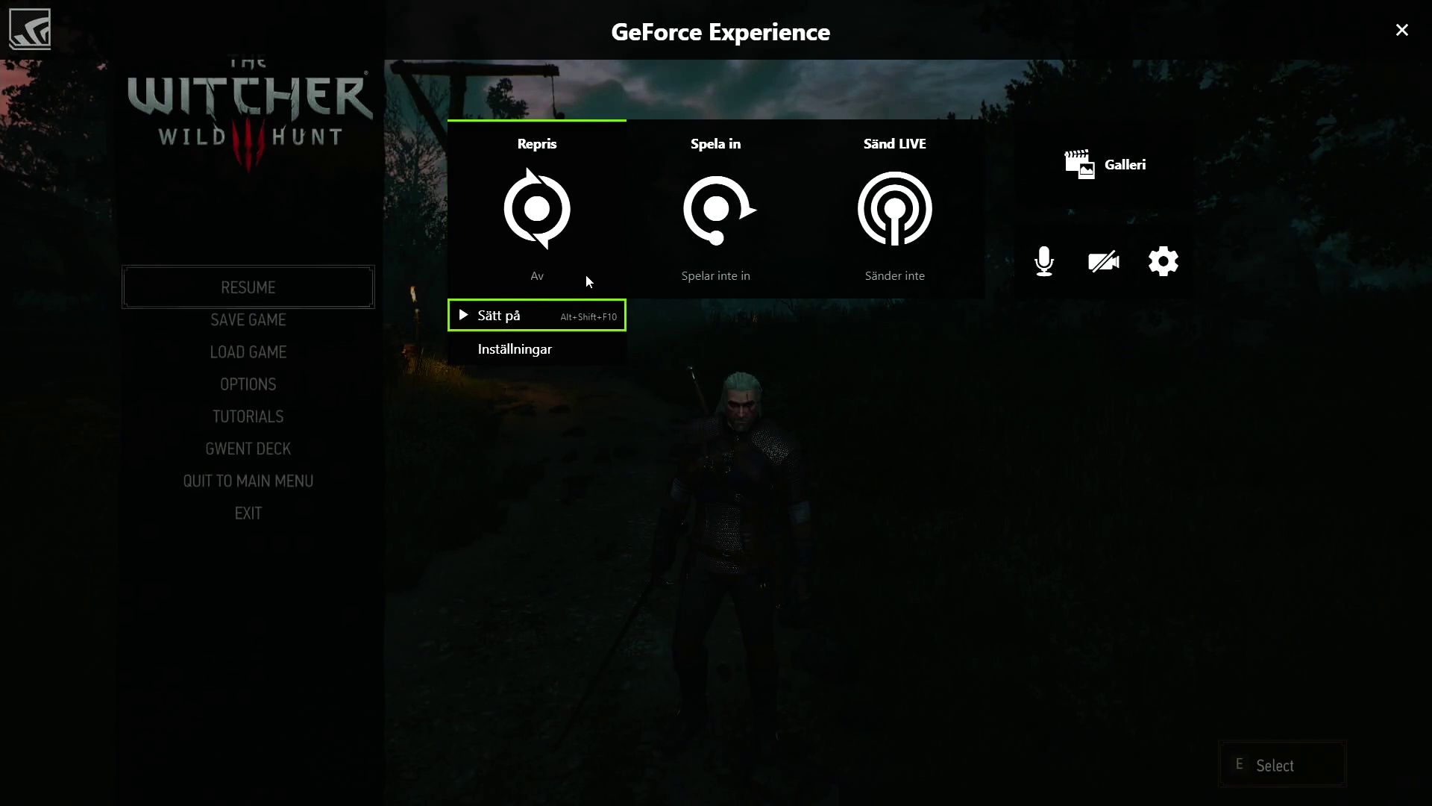
click(523, 316)
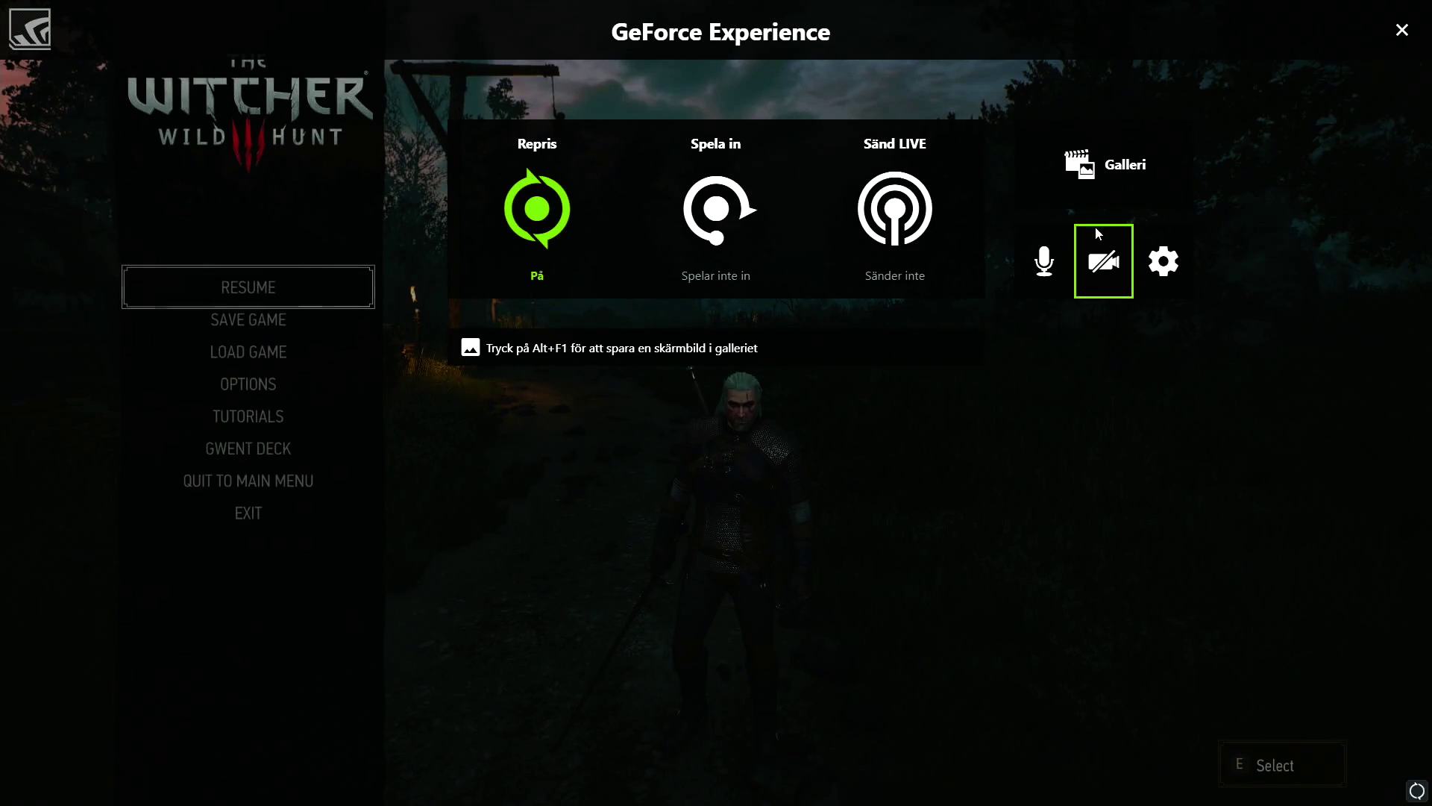
- Close the overlay, resume the paused game and run along the forest path
key(alt+z)
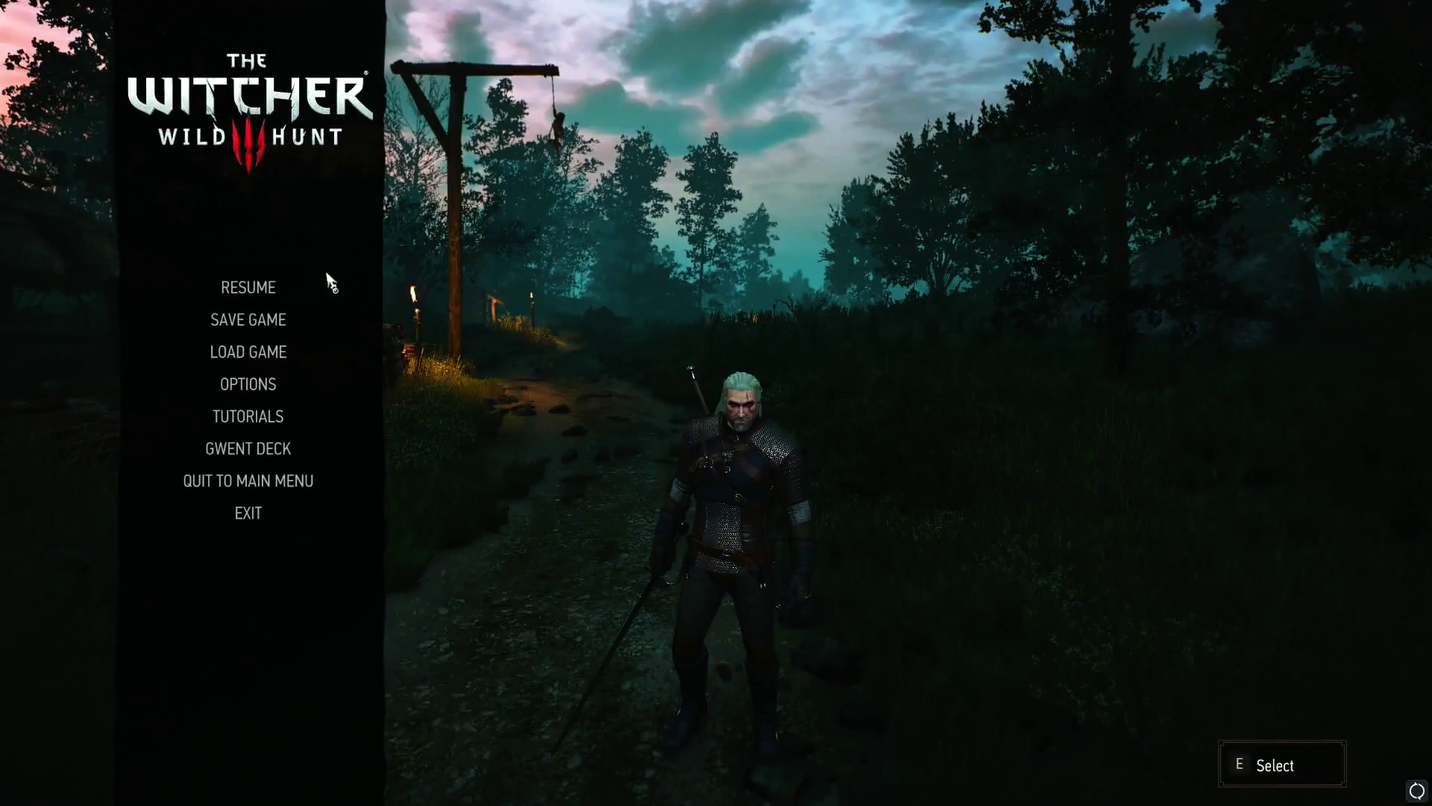
click(248, 287)
key(w)
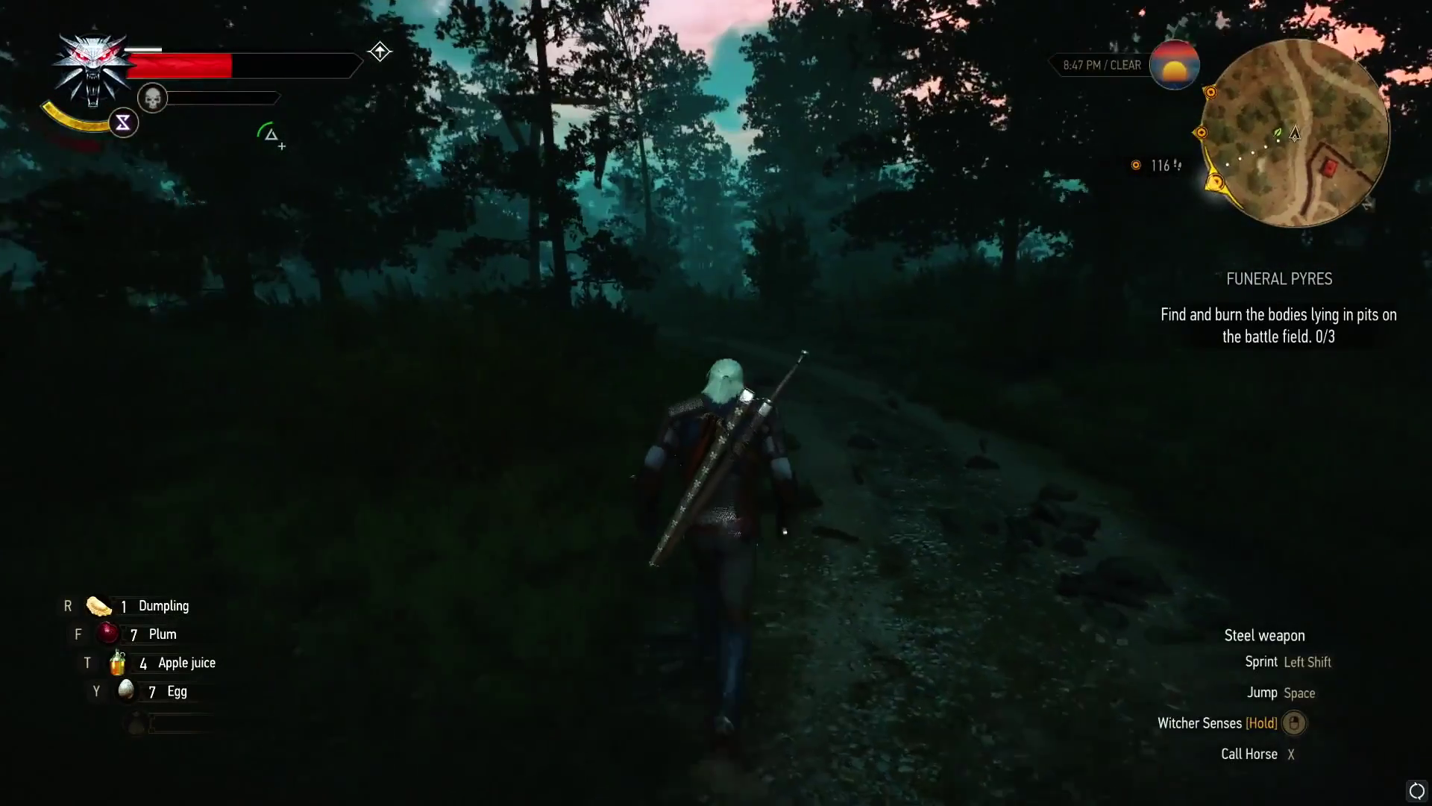
- Look up the replay-saving shortcut in the overlay's keyboard shortcuts and save the last 10 minutes of gameplay
key(alt+z)
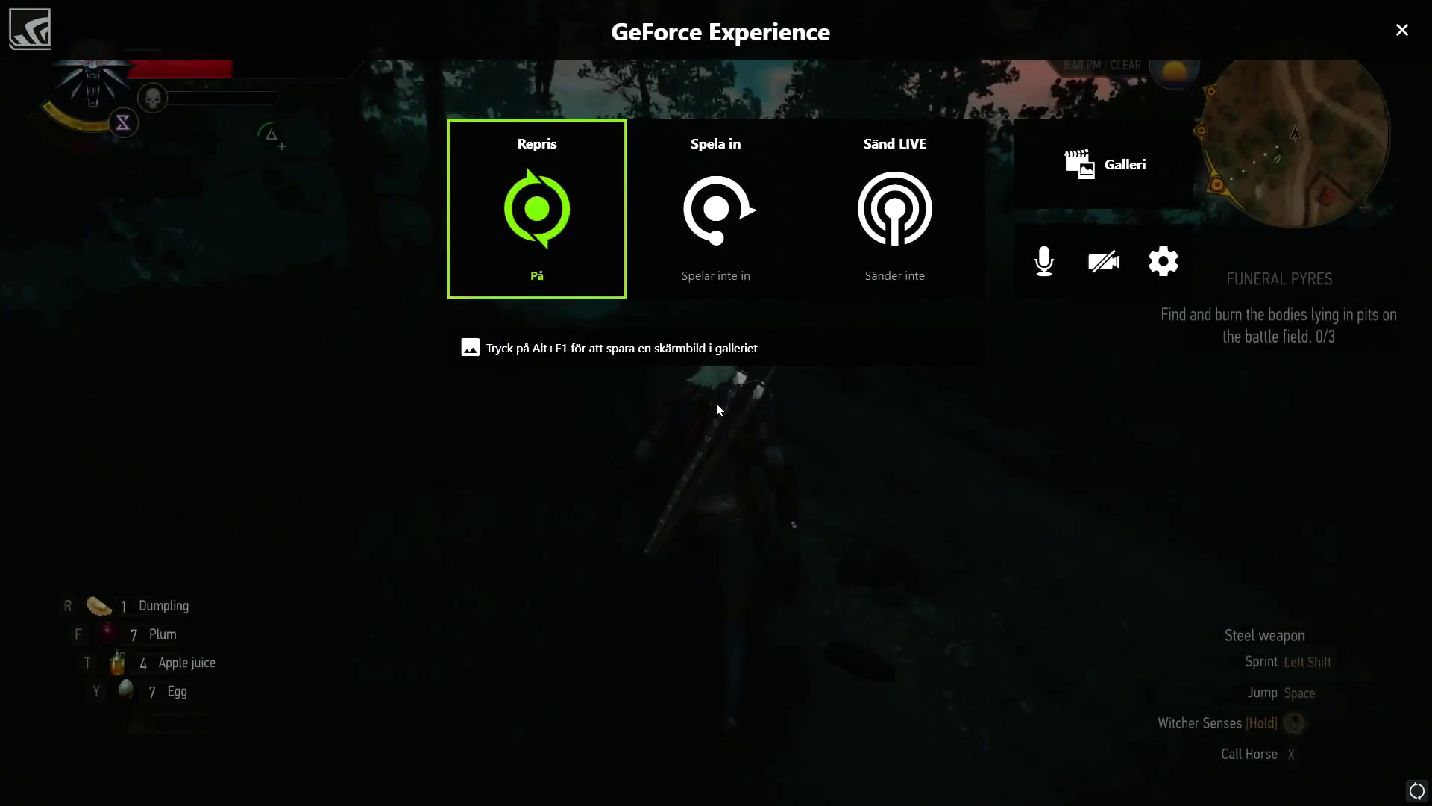
key(alt+z)
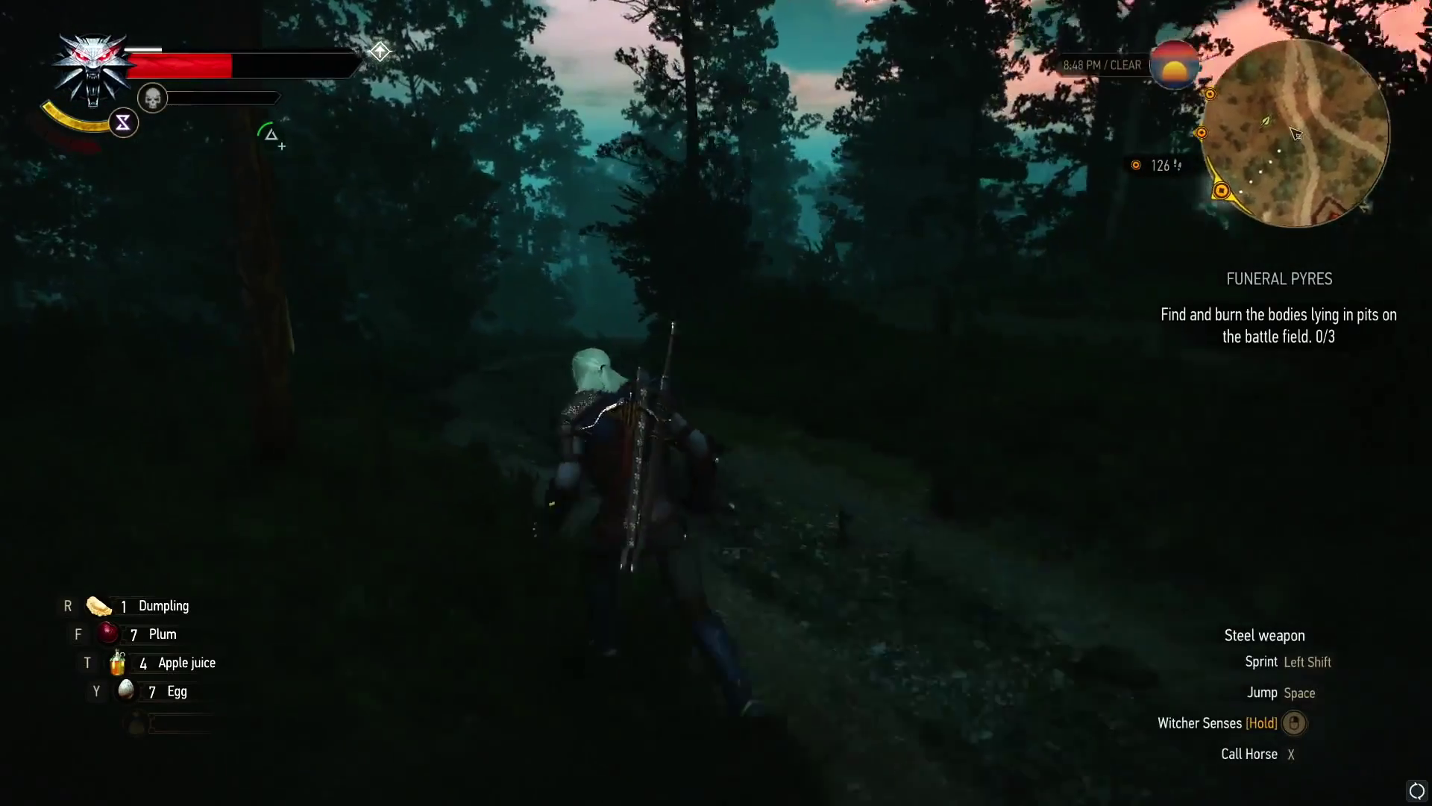
key(alt+z)
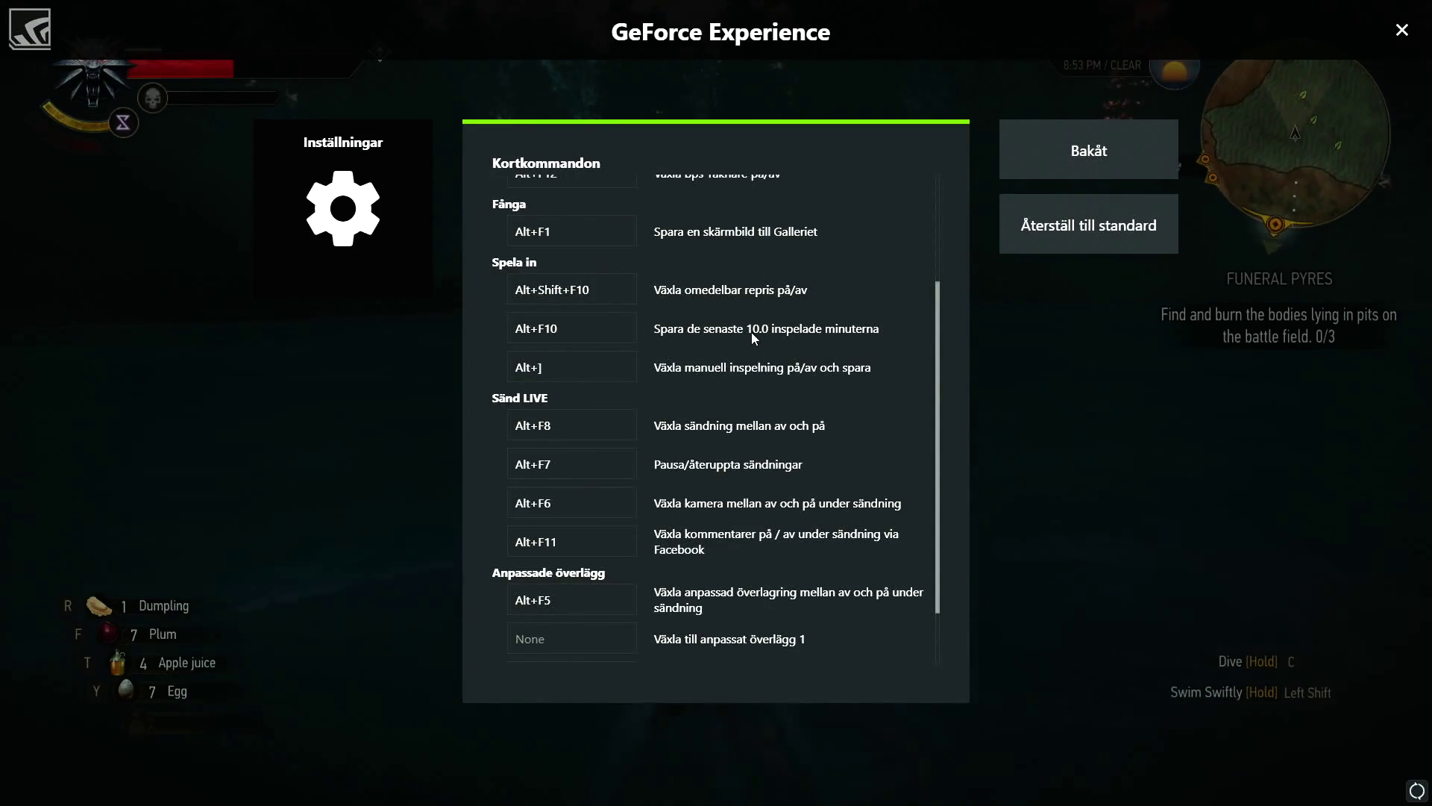
key(alt+z)
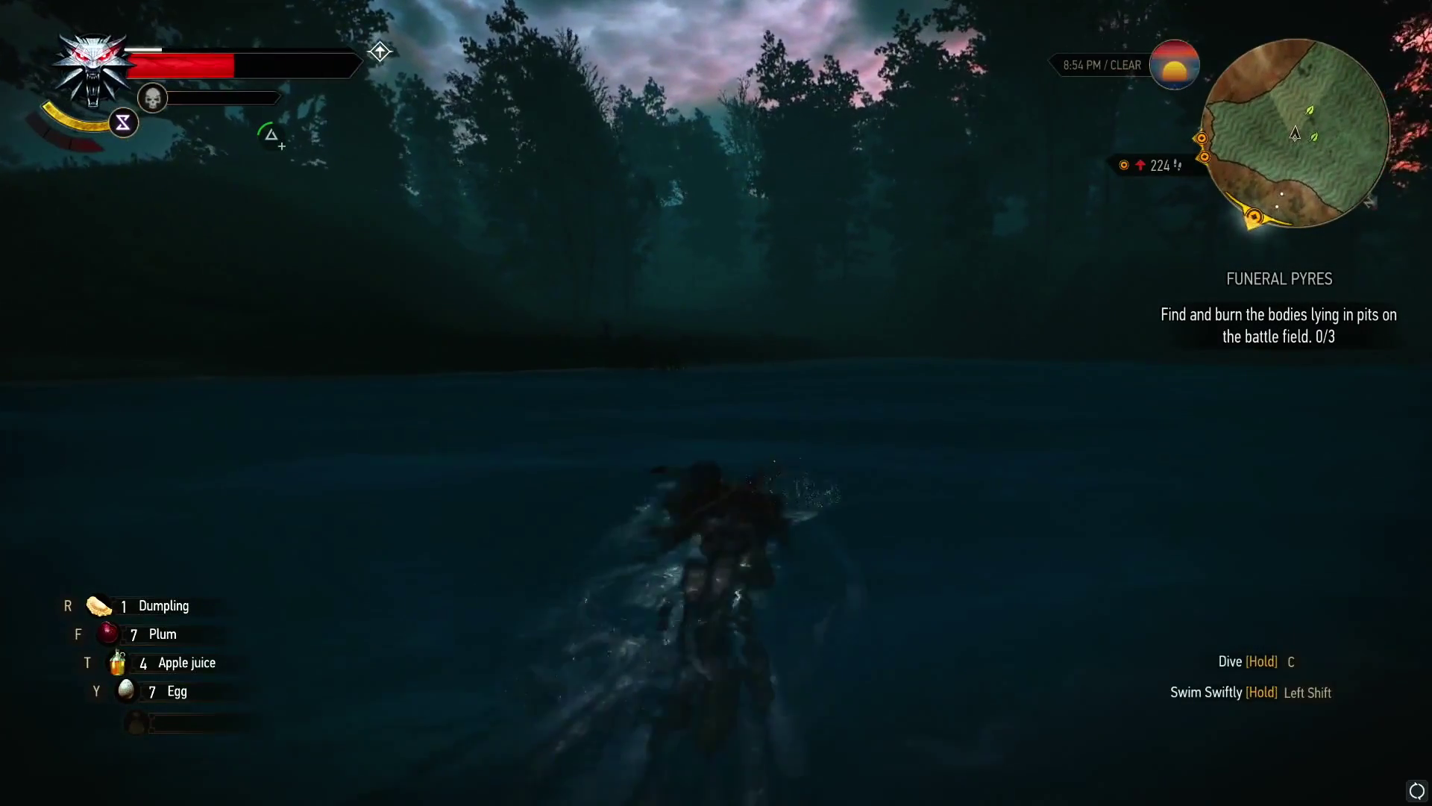
key(alt+F10)
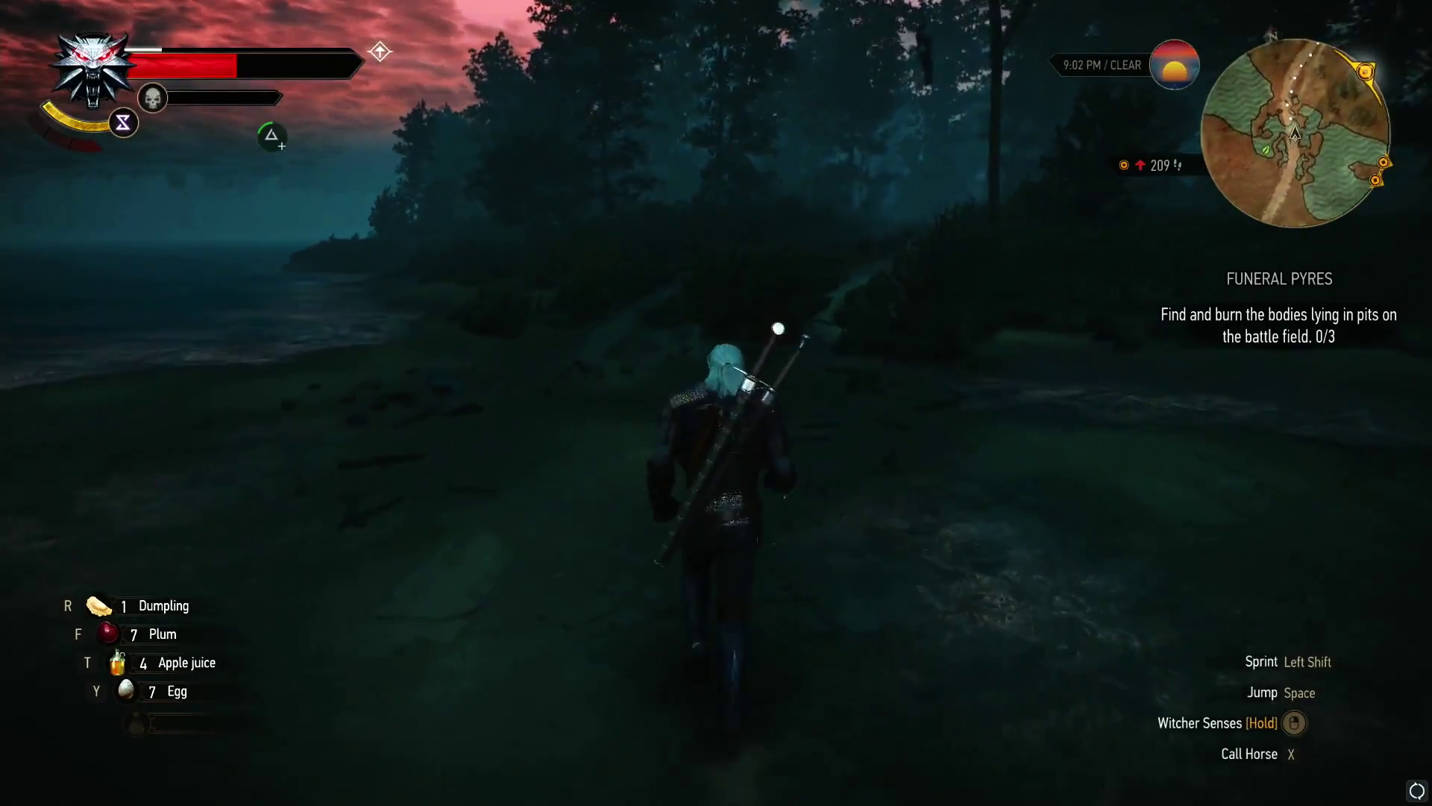
- Start a manual gameplay recording from the in-game overlay and return to running in the game
key(alt+z)
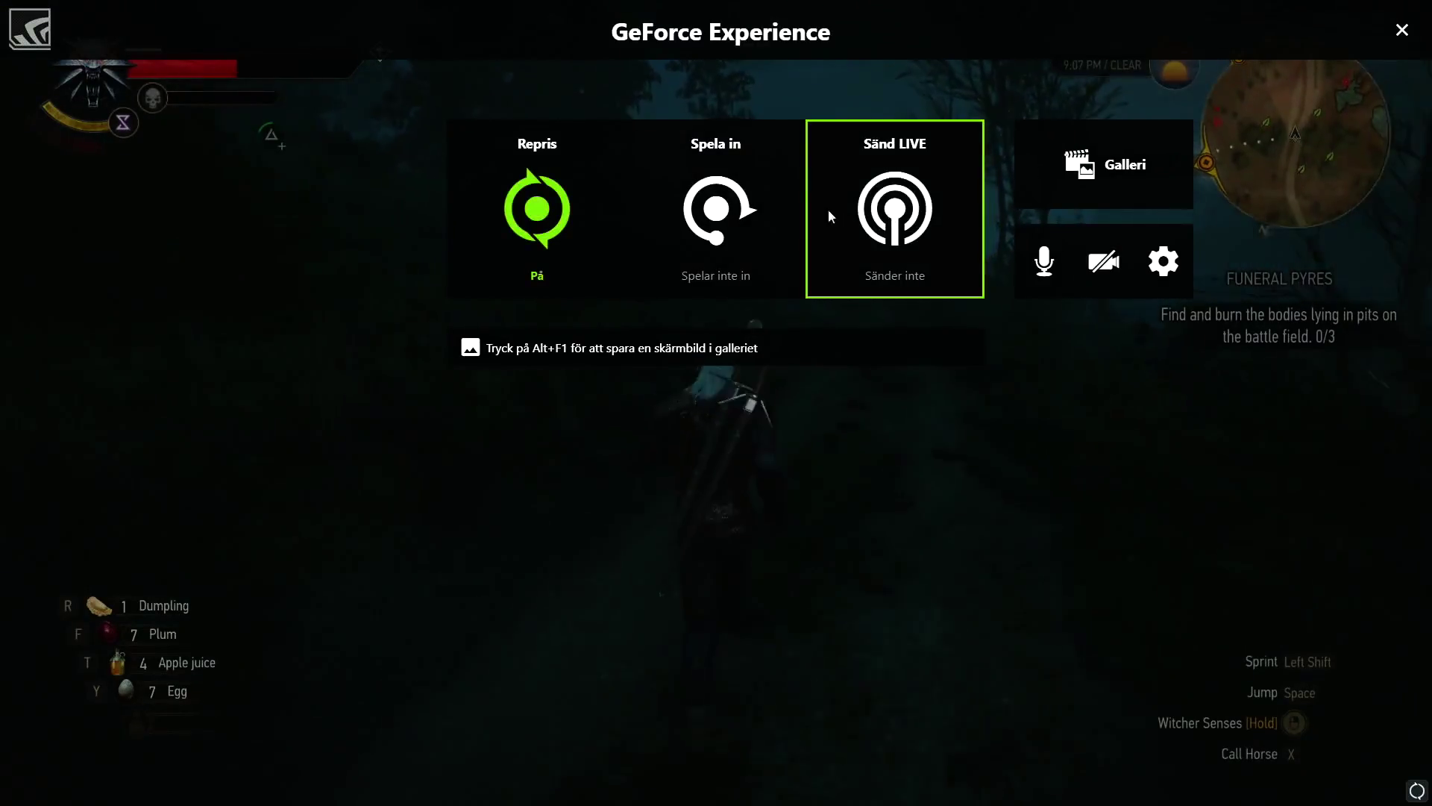
click(749, 246)
click(717, 318)
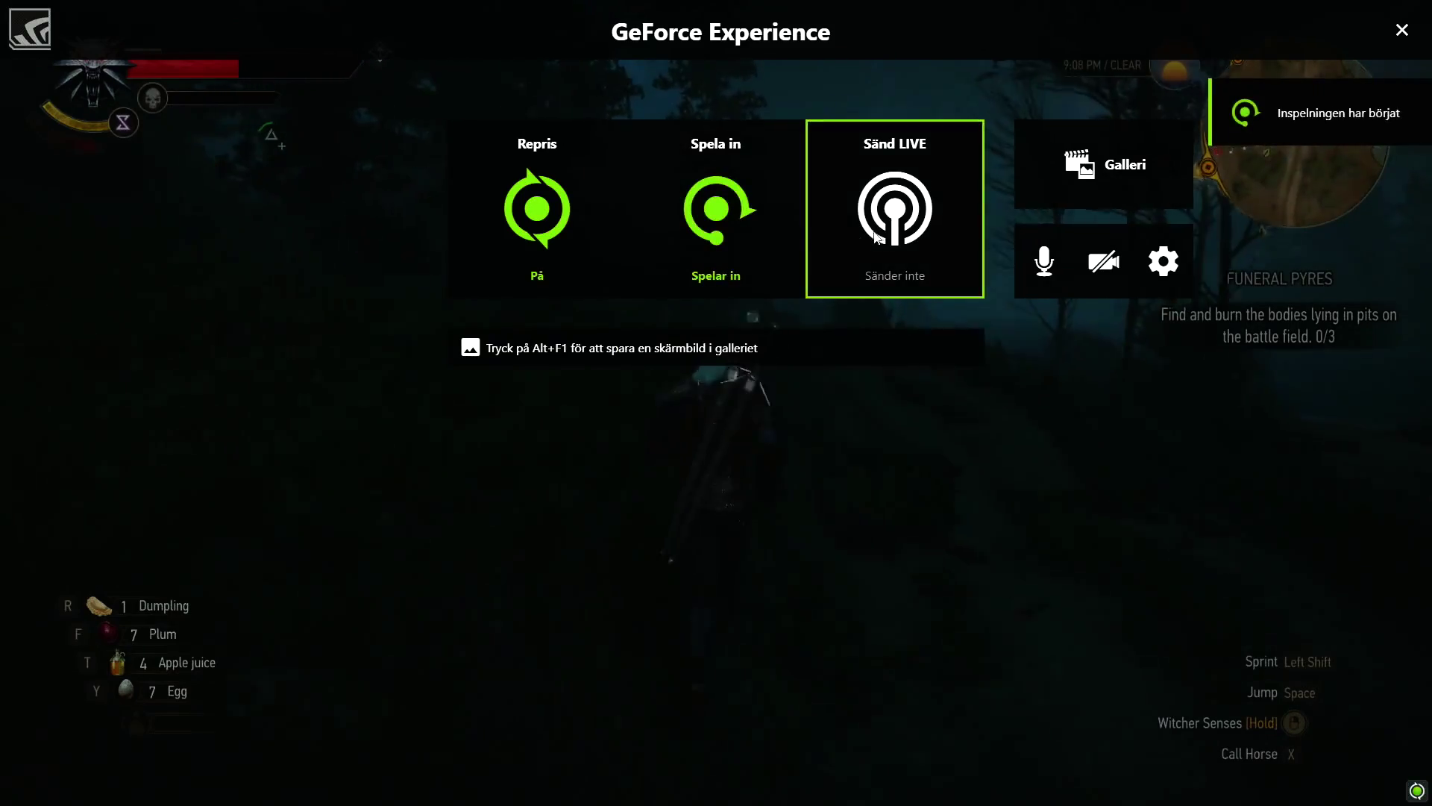
click(1402, 30)
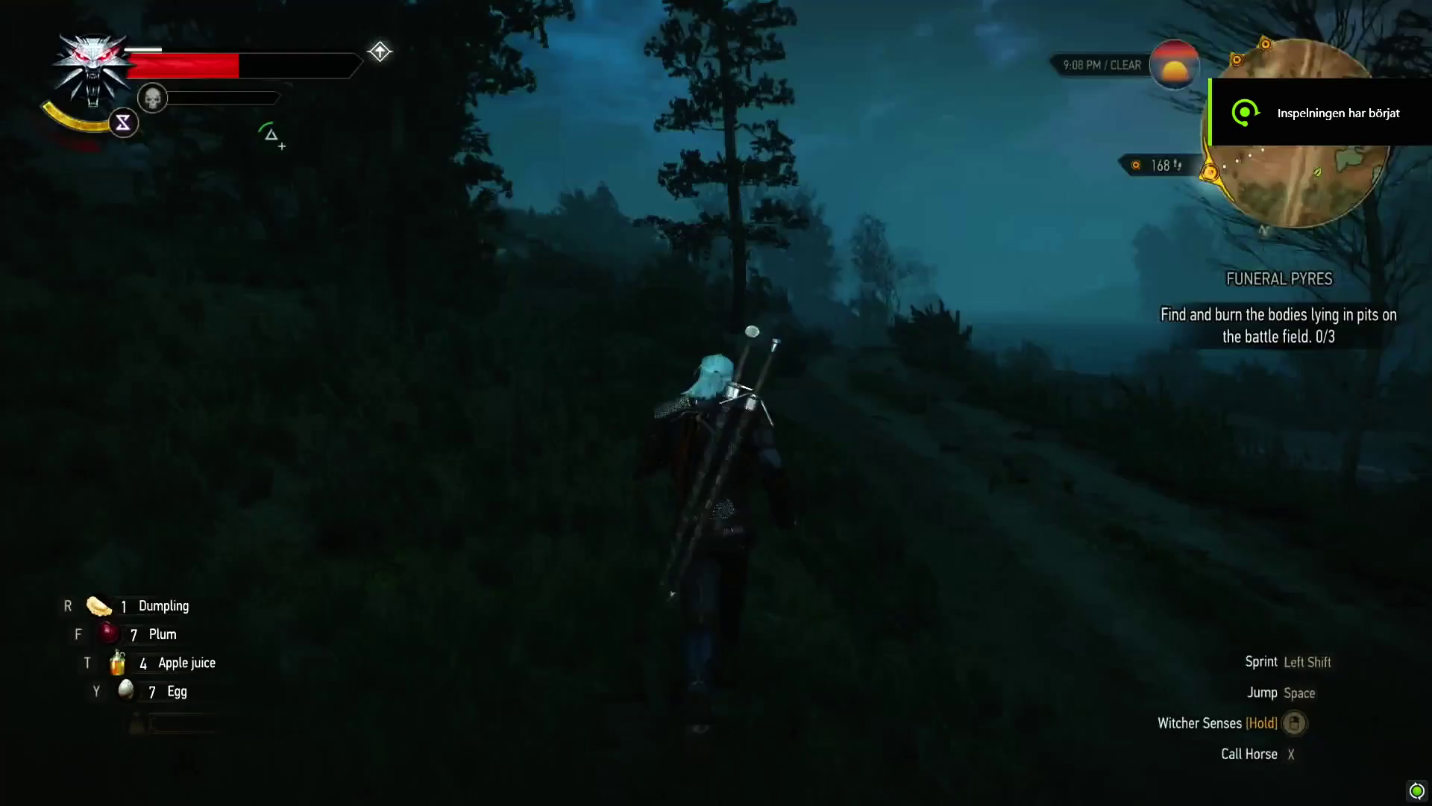
key(w)
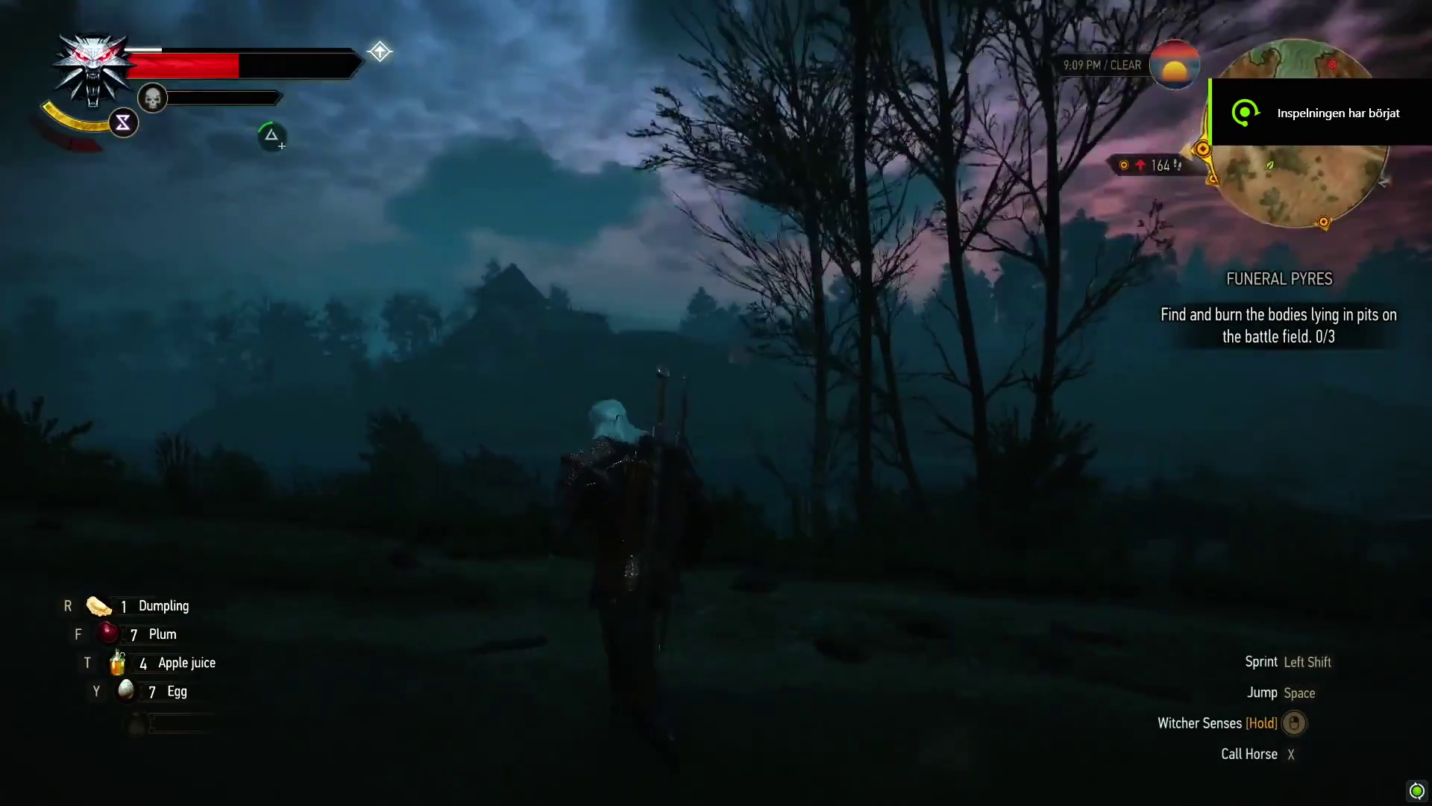